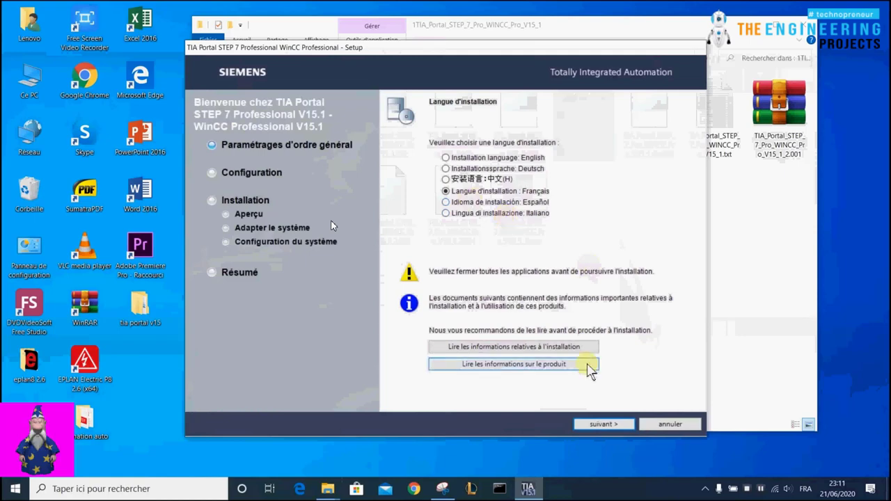
# - Proceed with French as installation language and the Typical product configuration, and accept the licence terms and security notes
pyautogui.click(603, 424)
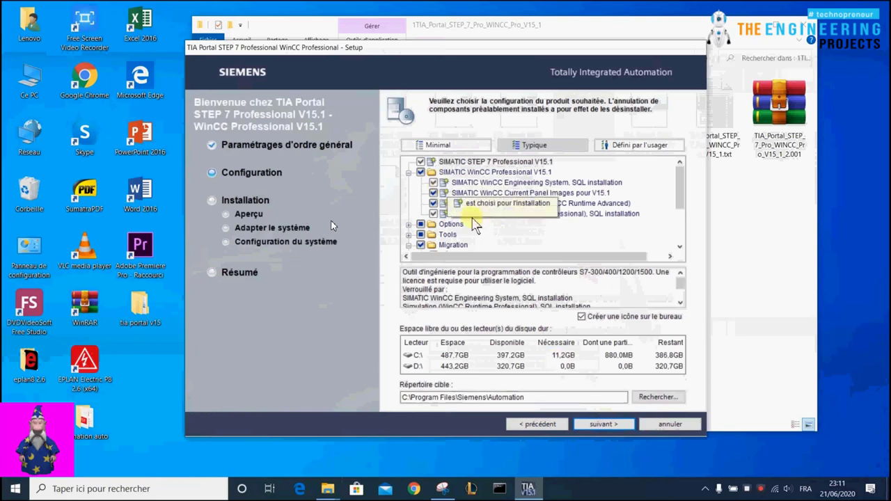
pyautogui.click(605, 425)
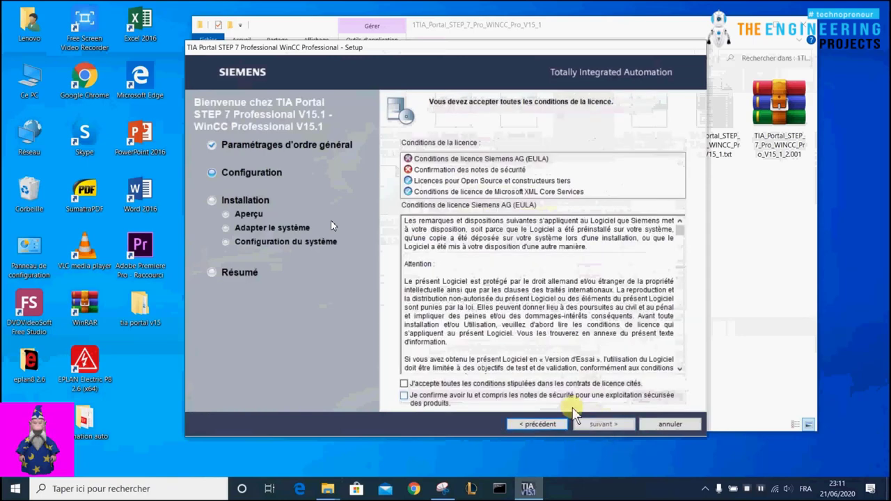
pyautogui.click(405, 396)
pyautogui.click(405, 384)
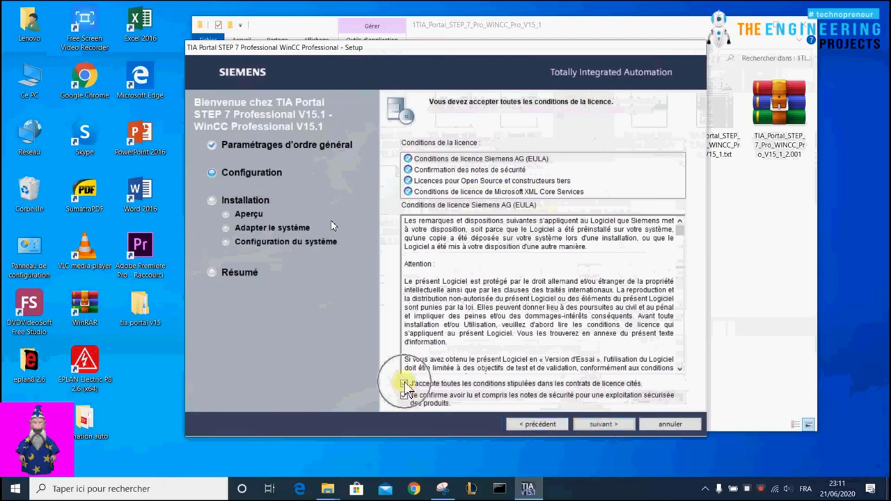
pyautogui.click(593, 424)
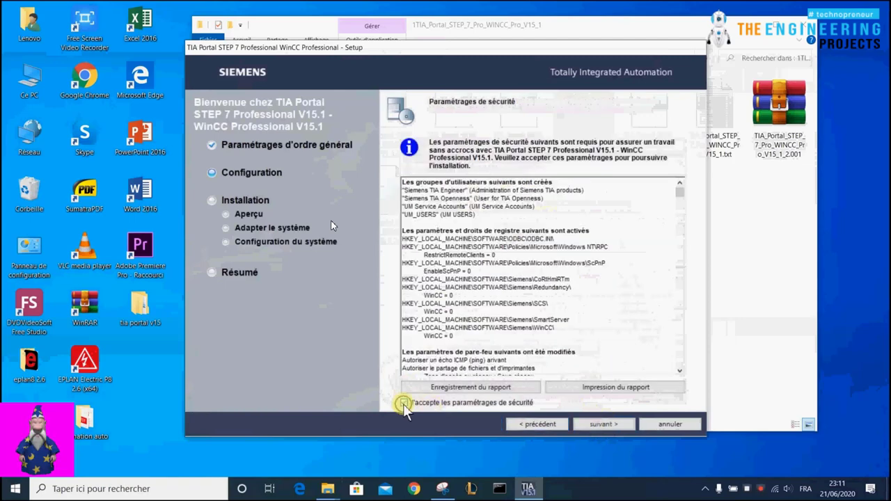
# - Accept the security settings and start the installation of STEP 7 Professional and WinCC Professional V15.1
pyautogui.click(587, 424)
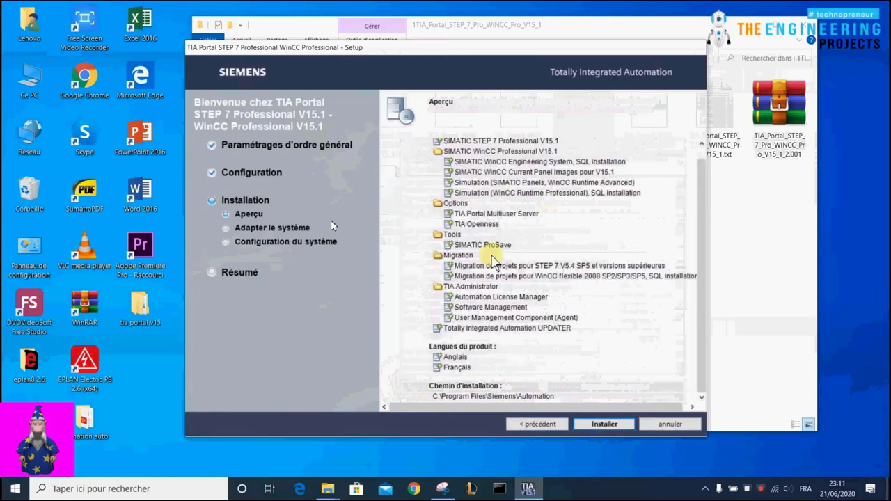
pyautogui.scroll(1, 494, 249)
pyautogui.click(604, 424)
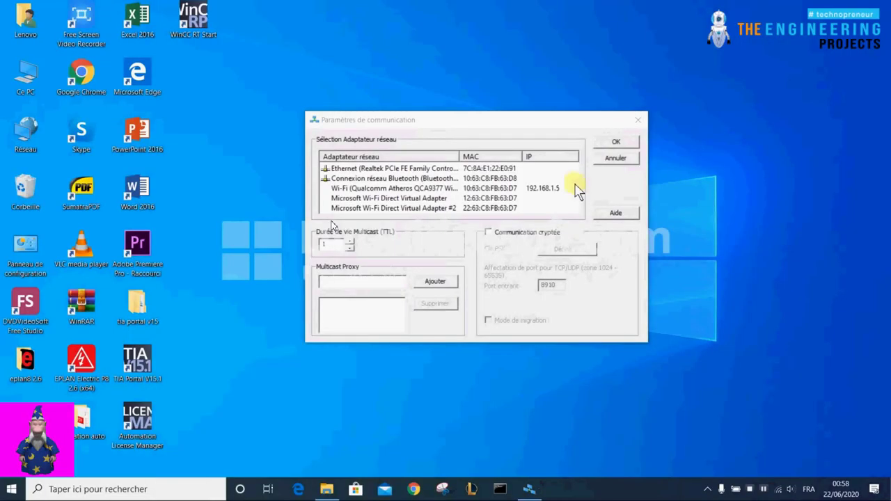
# - Accept the network adapter communication settings and turn off the TIA Software Updater's daily update search
pyautogui.click(615, 142)
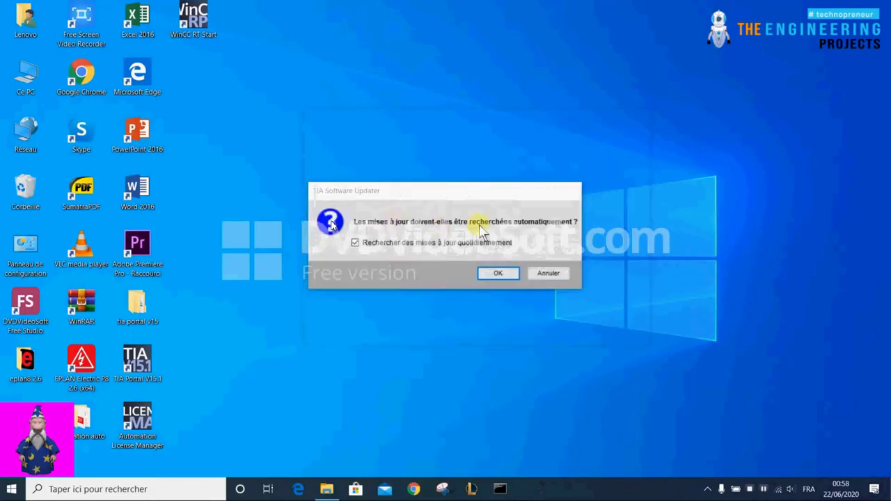
pyautogui.click(379, 247)
pyautogui.click(514, 276)
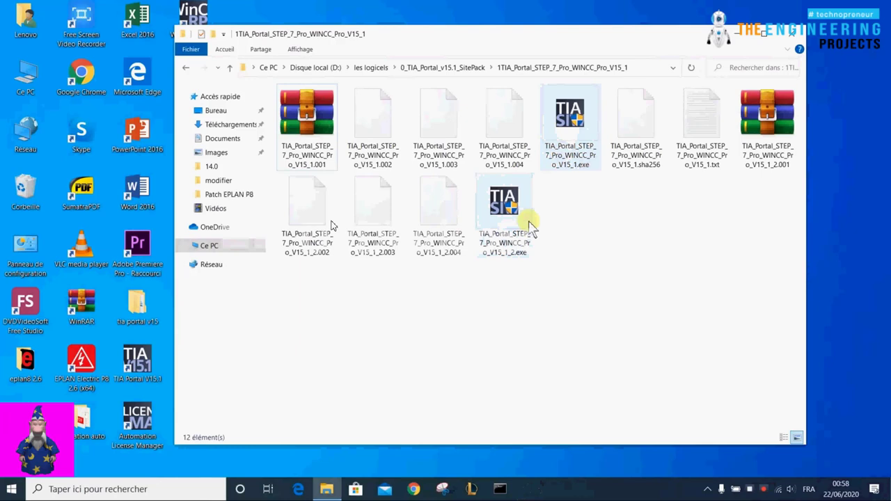
# - Extract the TIA_Portal_STEP_7_Pro_WINCC_Pro_V15_1_2.exe package to the default folder in French, without opening the extraction location
pyautogui.doubleClick(531, 224)
pyautogui.click(494, 332)
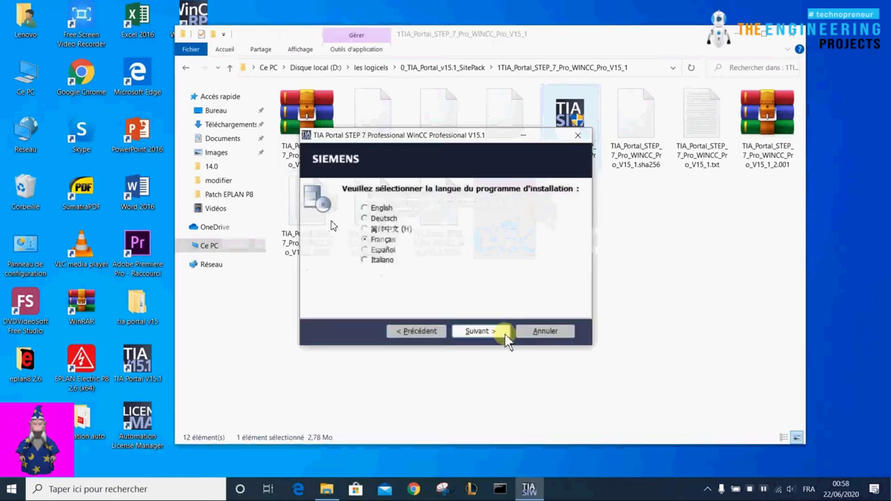
pyautogui.click(480, 331)
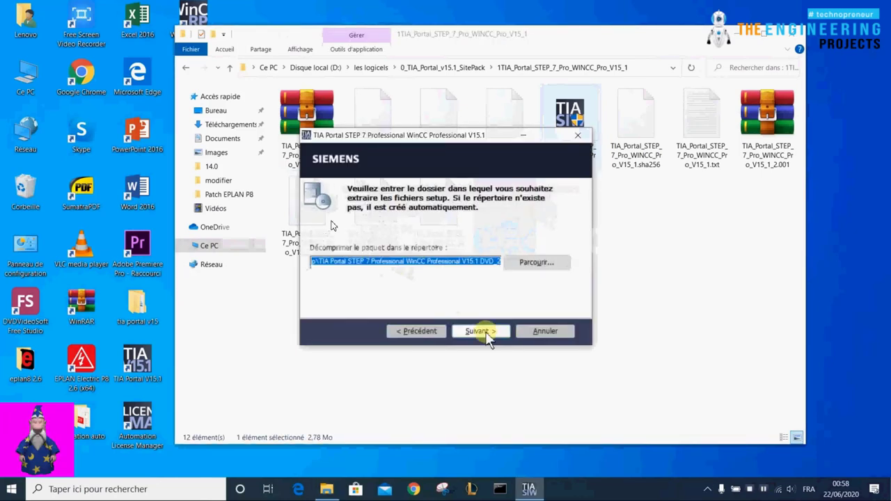
pyautogui.click(477, 331)
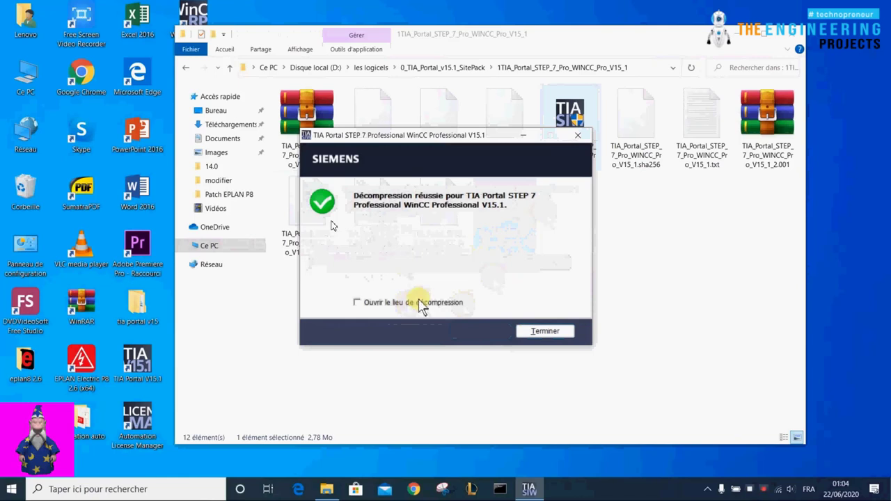
pyautogui.click(537, 331)
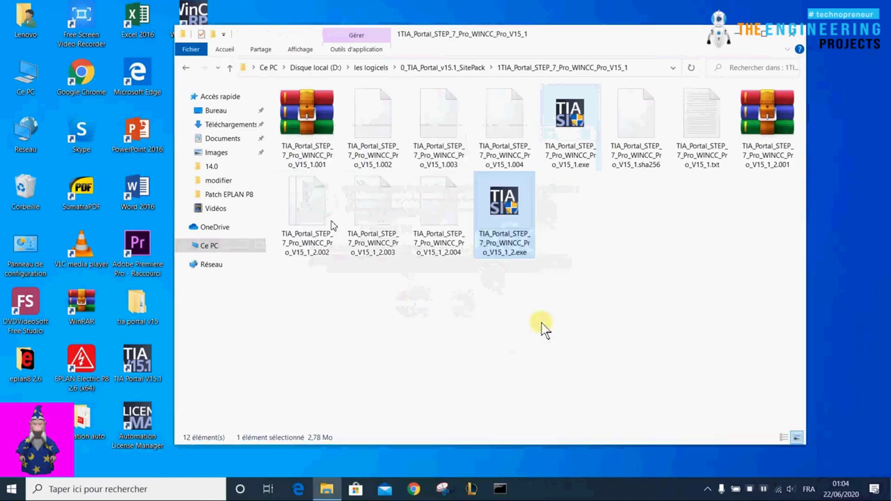
# - Launch SIMATIC_S7PLCSIM_V15_1.exe from the 2SIMATIC_S7PLCSIM_V15_1 folder inside the desktop folder tia portal v15
pyautogui.press('super+d')
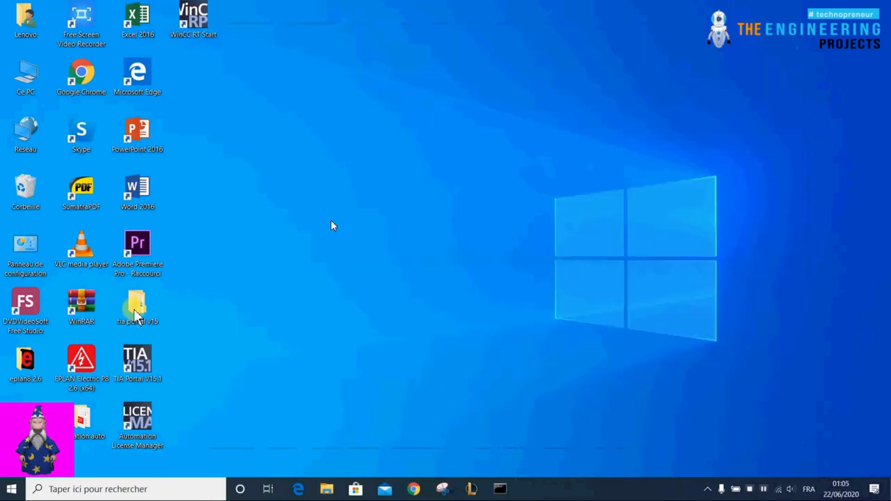
pyautogui.doubleClick(137, 312)
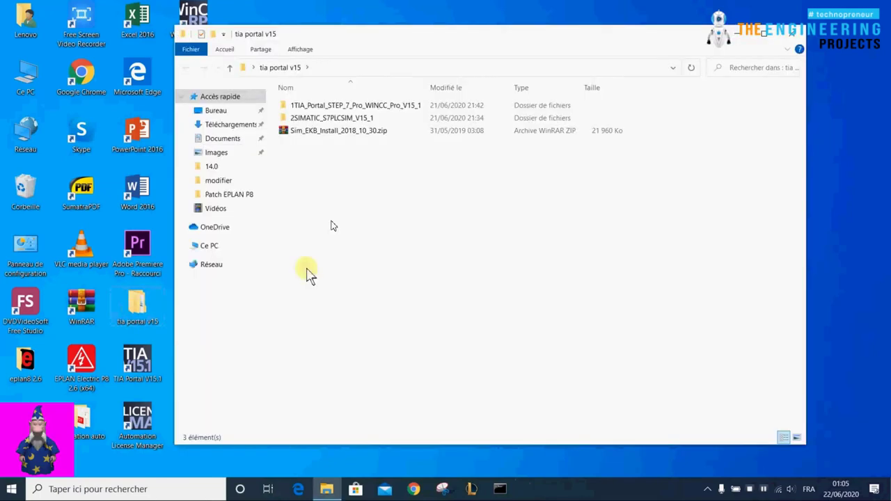
pyautogui.doubleClick(377, 120)
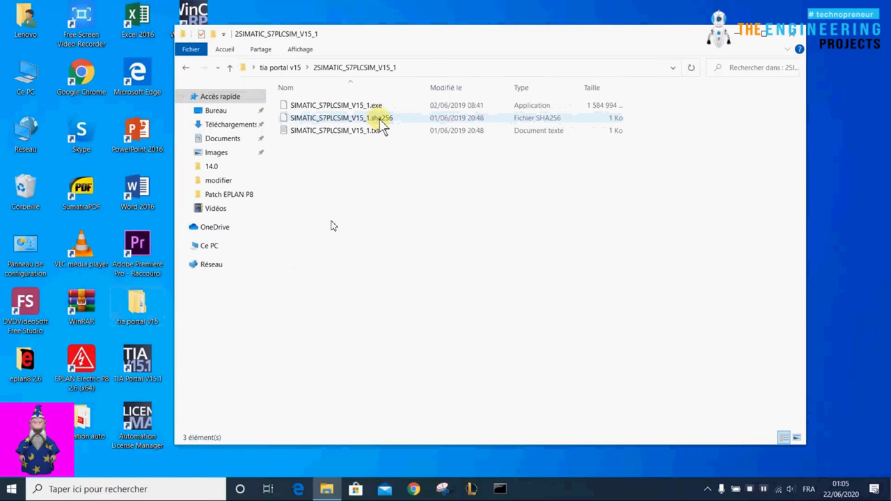
pyautogui.click(797, 437)
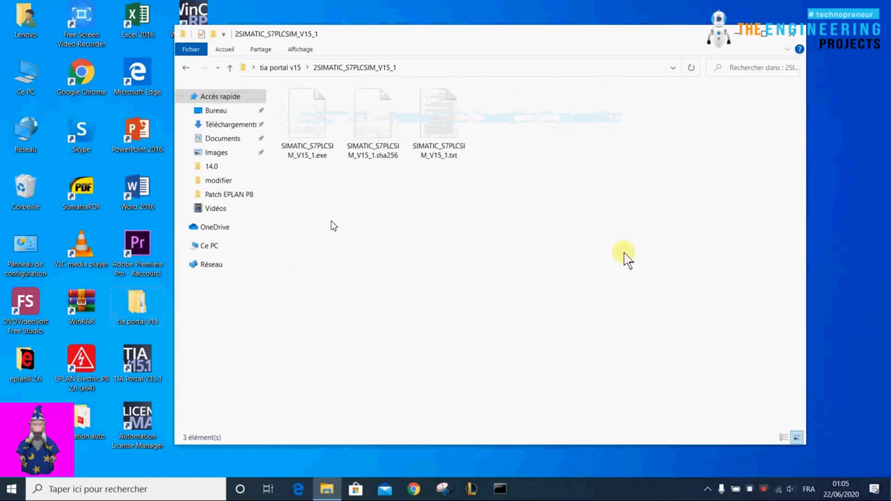
pyautogui.doubleClick(313, 131)
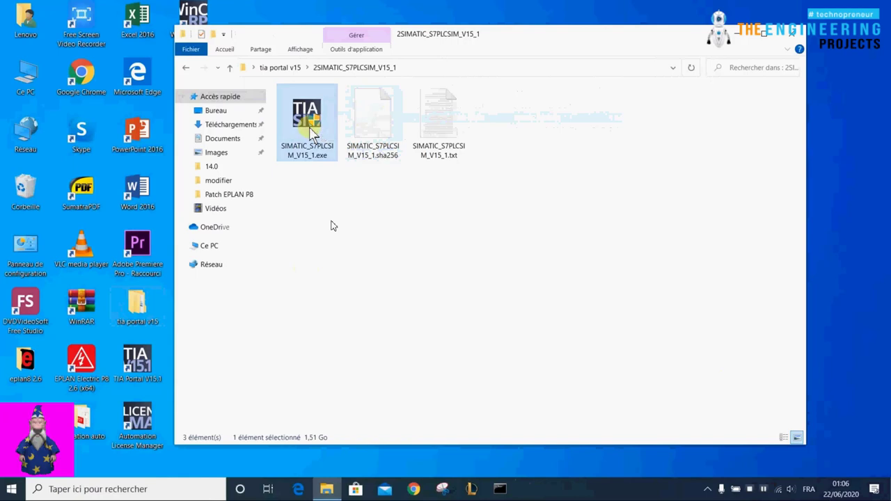
# - Extract the S7-PLCSIM V15.1 setup files into the default folder, keeping the overwrite and extract-only options off
pyautogui.click(477, 331)
pyautogui.click(471, 332)
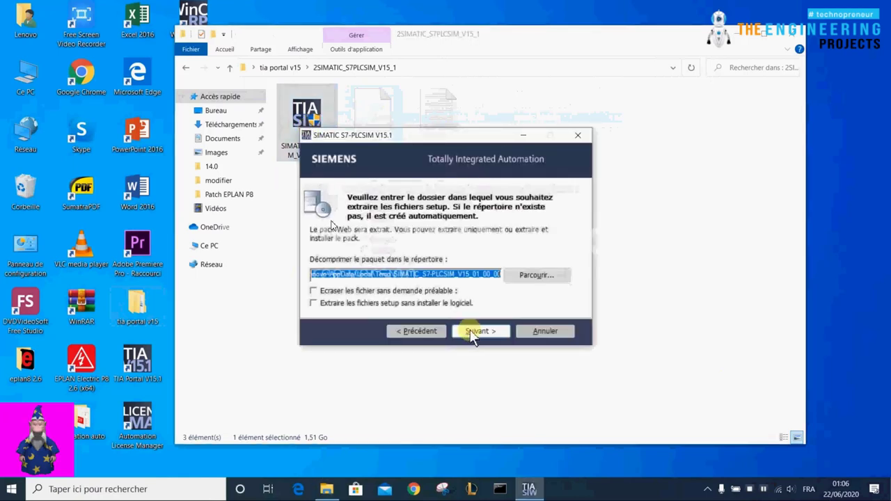
pyautogui.click(473, 333)
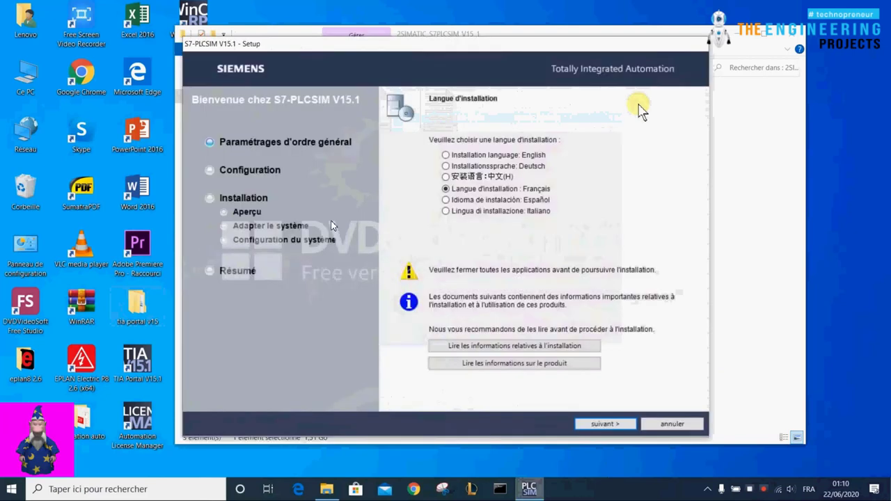
# - Configure the S7-PLCSIM setup with French installation language, English and French product languages and the Typical configuration
pyautogui.click(622, 424)
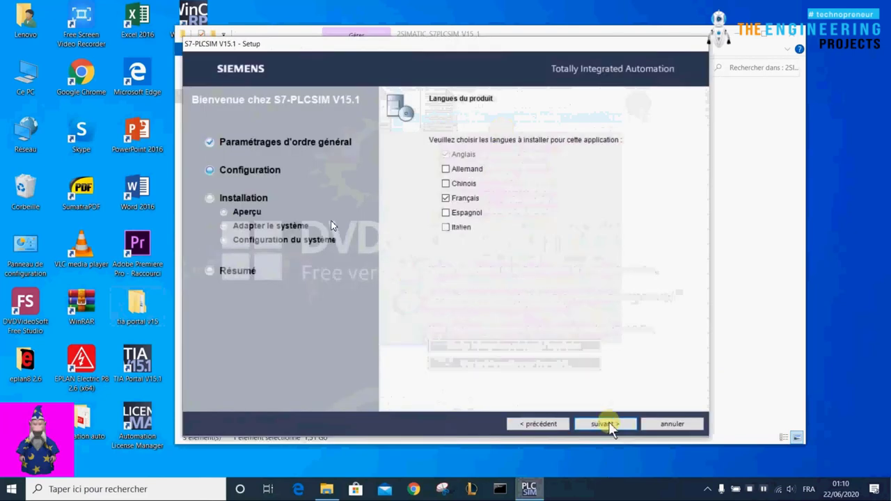
pyautogui.click(603, 425)
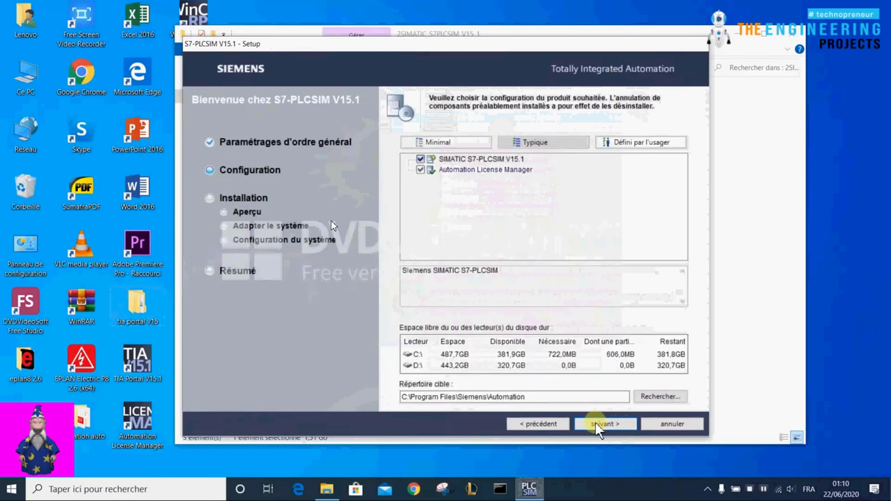
pyautogui.click(597, 424)
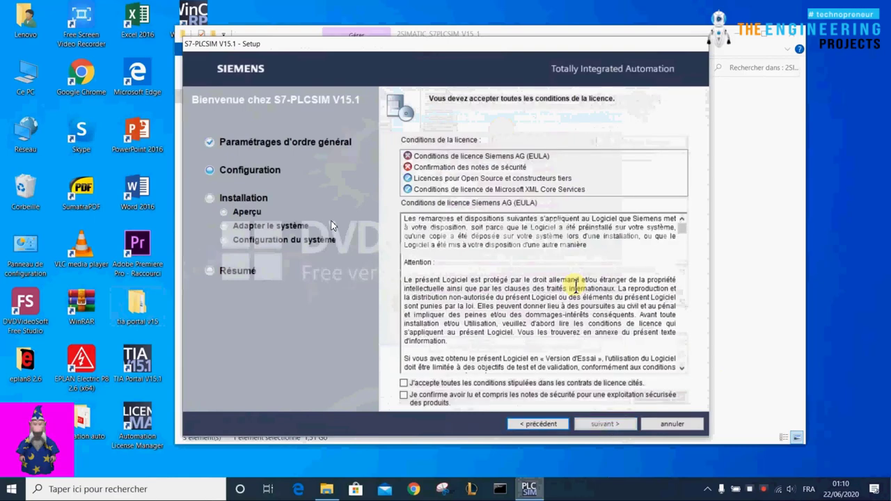
# - Accept the licence terms, the security notes and the security settings for S7-PLCSIM V15.1
pyautogui.click(404, 383)
pyautogui.click(404, 395)
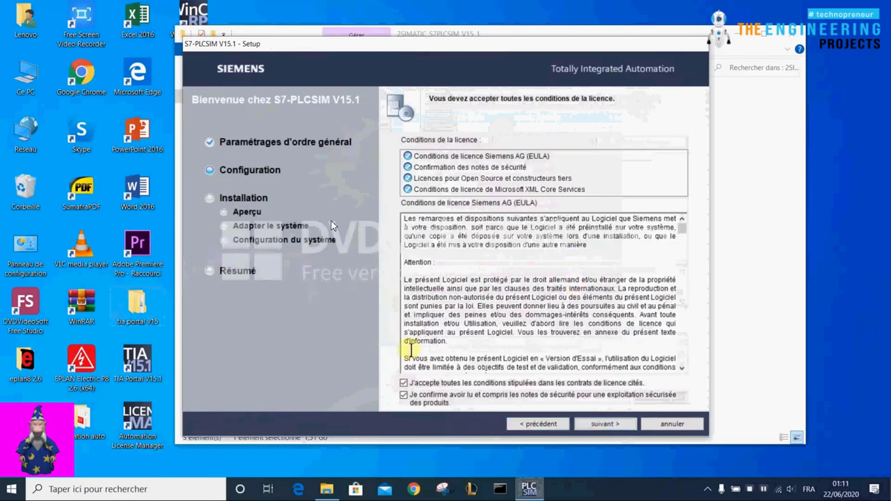
pyautogui.click(599, 421)
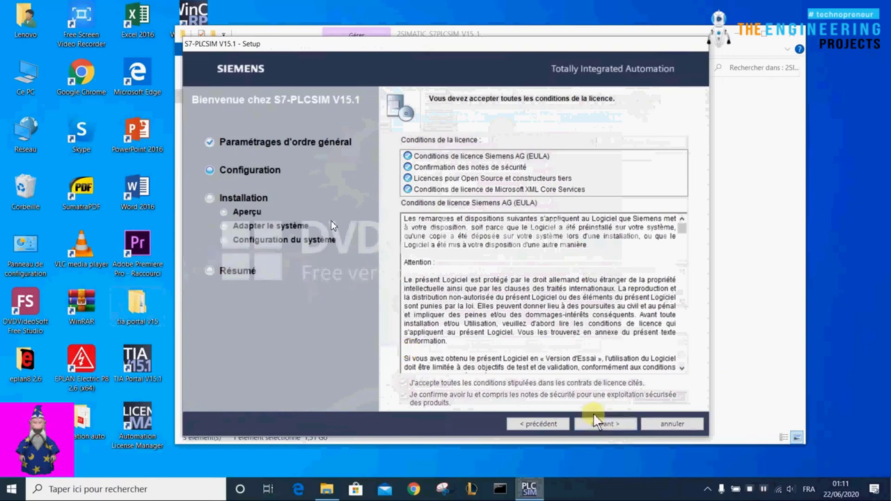
pyautogui.click(460, 402)
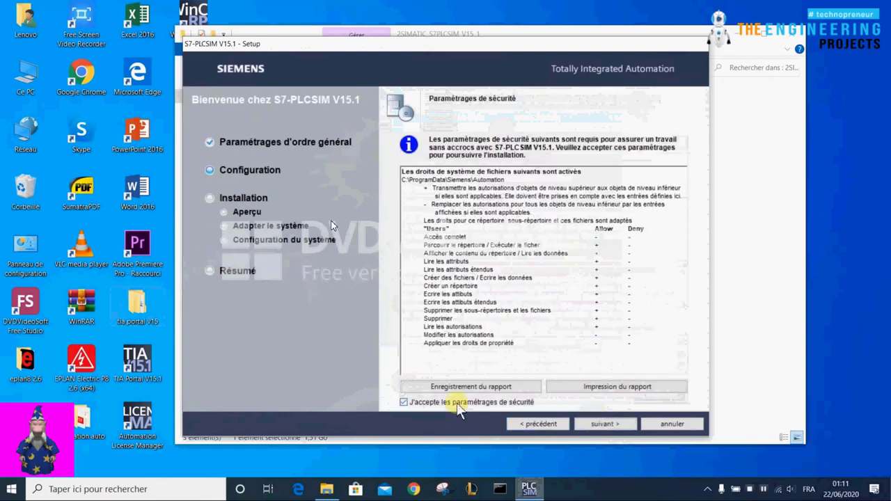
# - Install S7-PLCSIM V15.1 and restart the computer immediately once the installation completes
pyautogui.click(598, 424)
pyautogui.click(600, 425)
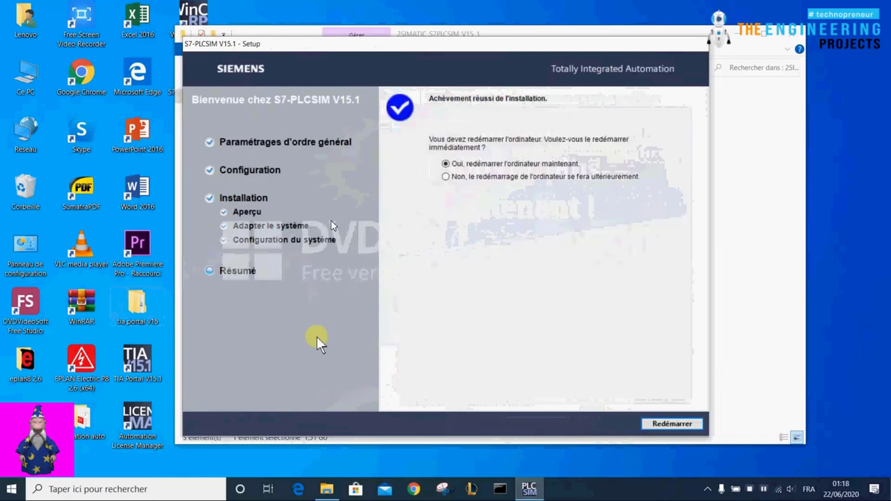
pyautogui.click(684, 430)
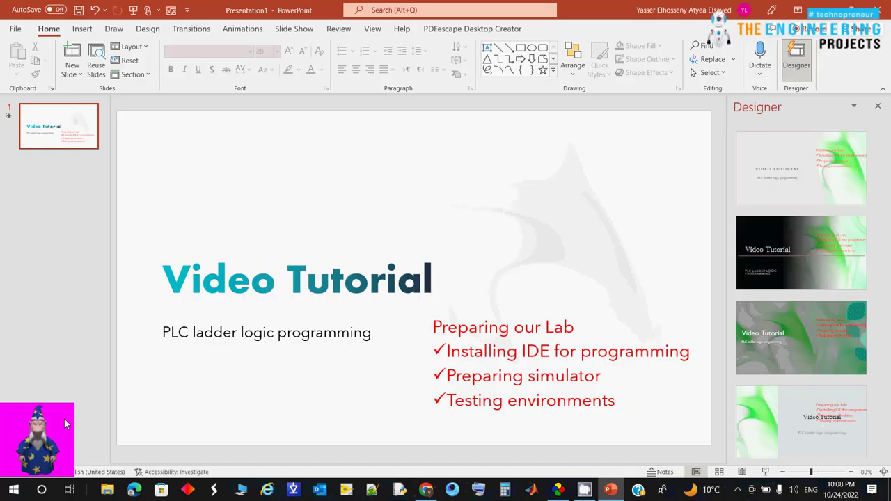
# - Search Windows for TIA Portal V15 and launch it
pyautogui.click(14, 490)
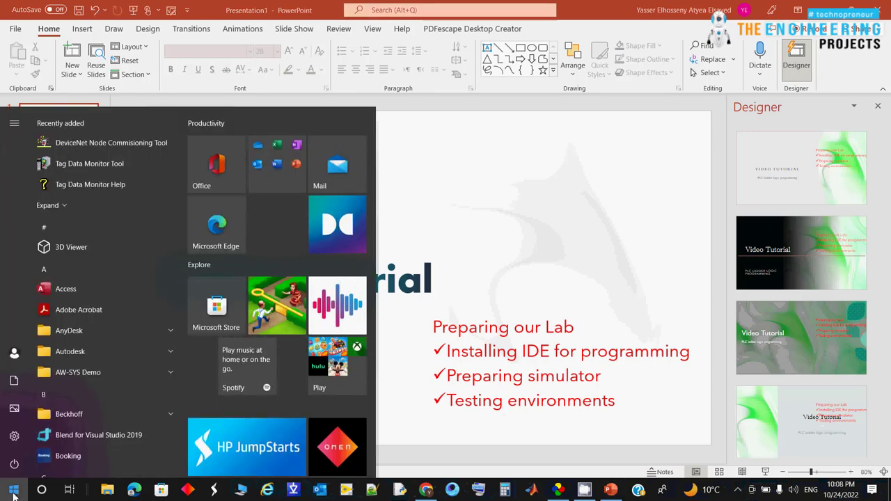
pyautogui.write('ti')
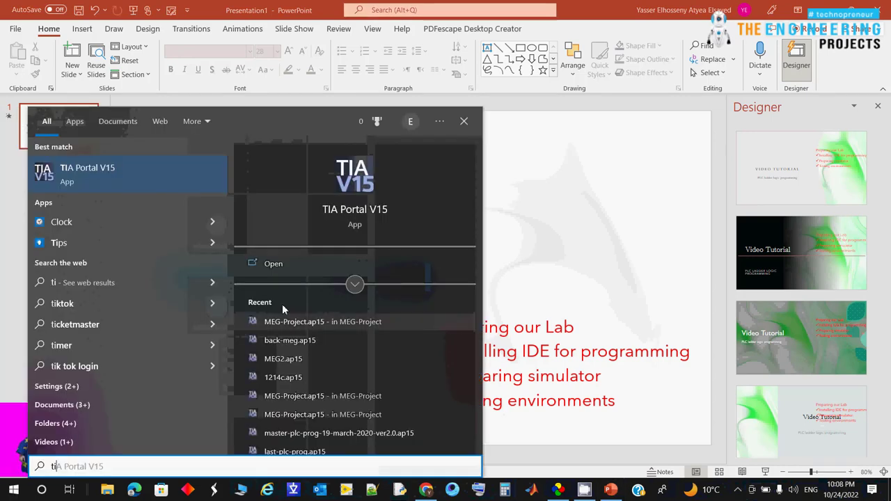
pyautogui.click(355, 185)
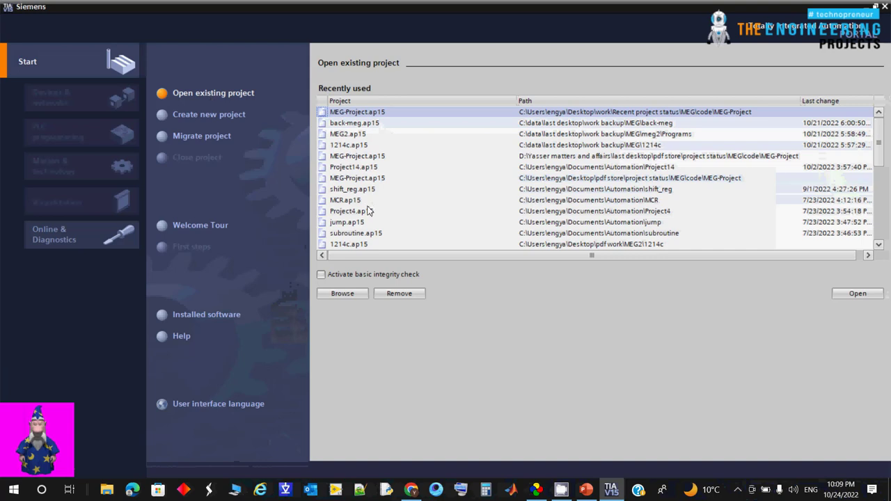
# - Examine the recently used projects, the project creation and migration forms, and the installed software list
pyautogui.press('Down')
pyautogui.press('Down')
pyautogui.press('Down')
pyautogui.press('Down')
pyautogui.press('Down')
pyautogui.press('Down')
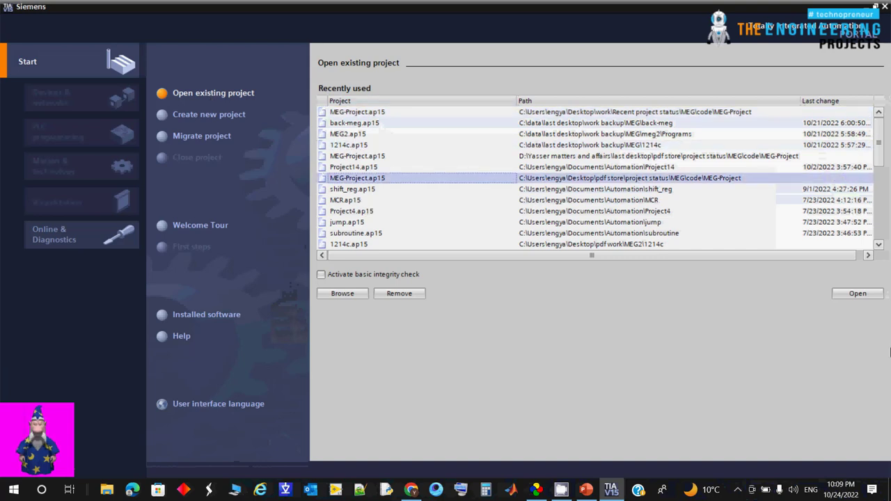
pyautogui.click(221, 116)
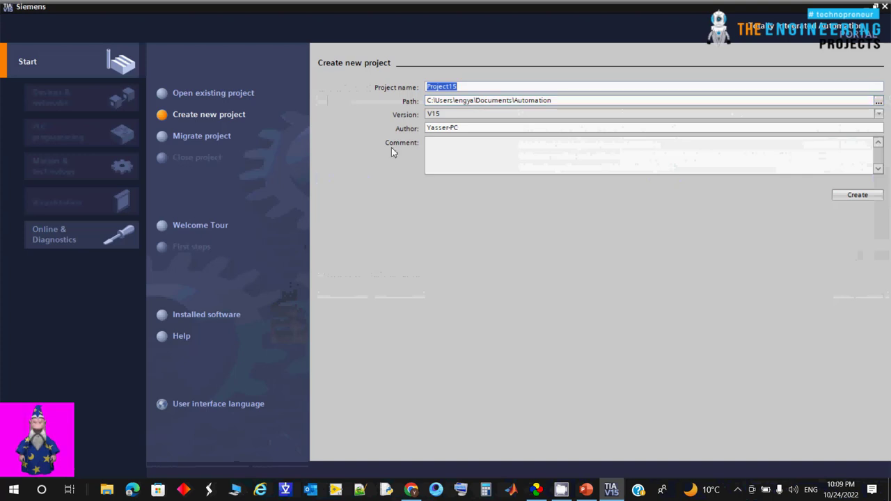
pyautogui.click(202, 136)
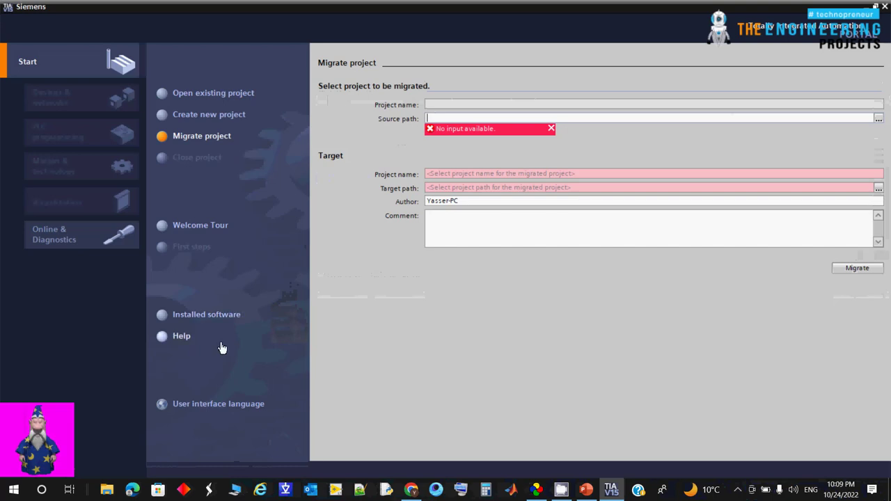
pyautogui.click(216, 319)
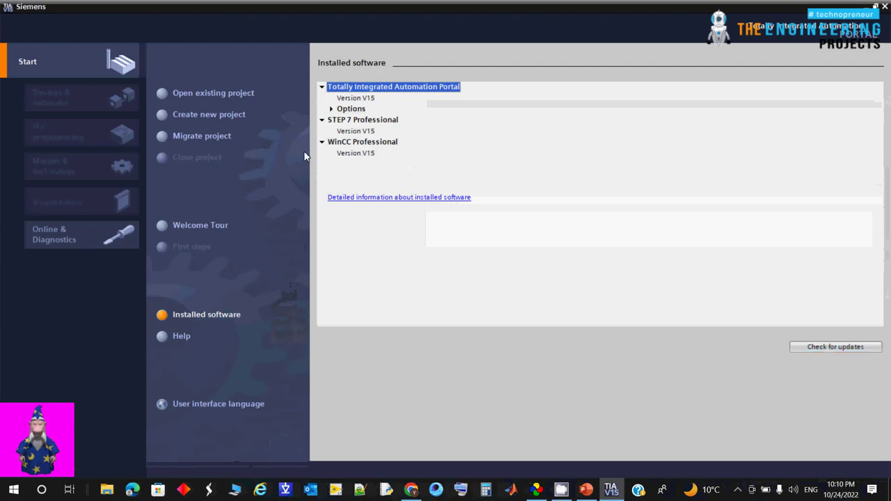
# - Create a new project named first-proj, keeping the default path, version and author
pyautogui.click(215, 114)
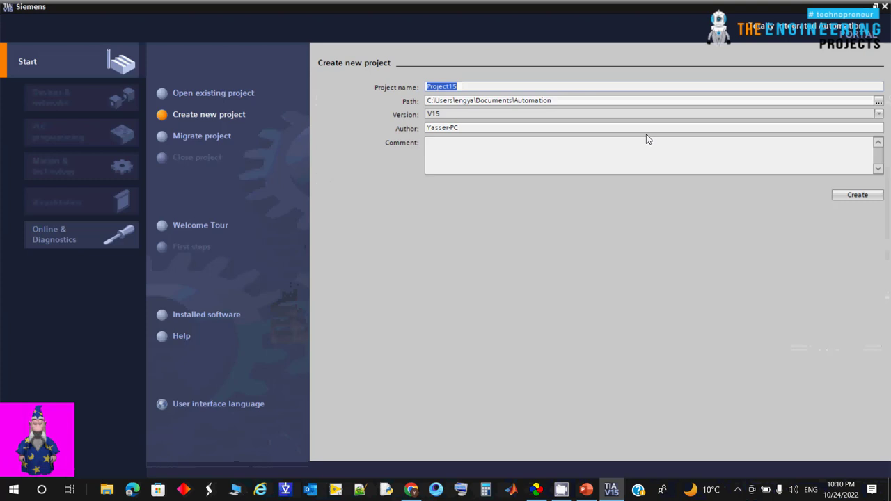
pyautogui.write('f')
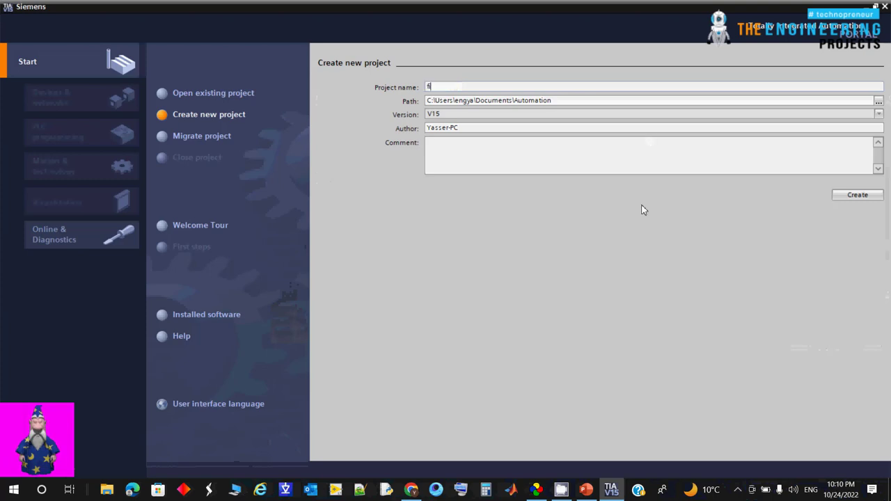
pyautogui.write('irst-pr')
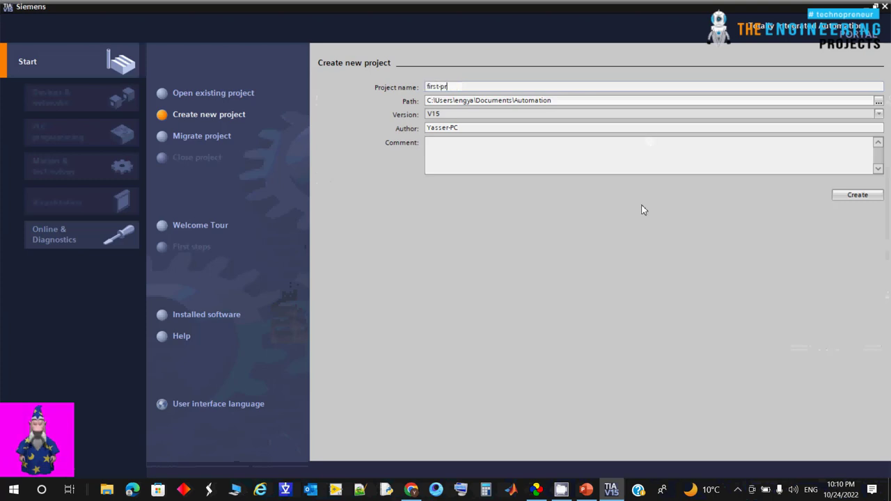
pyautogui.write('oj')
pyautogui.press('Return')
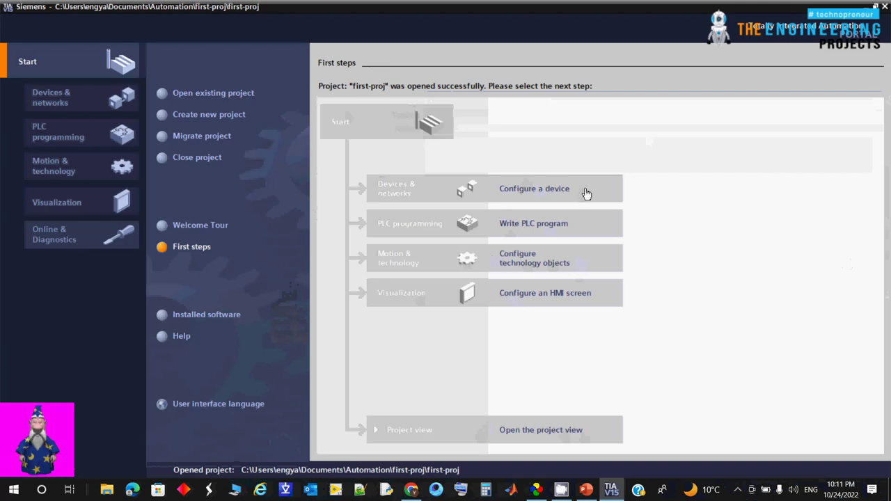
# - Start adding a new device and look through the HMI and PC systems categories before returning to the controllers
pyautogui.click(460, 201)
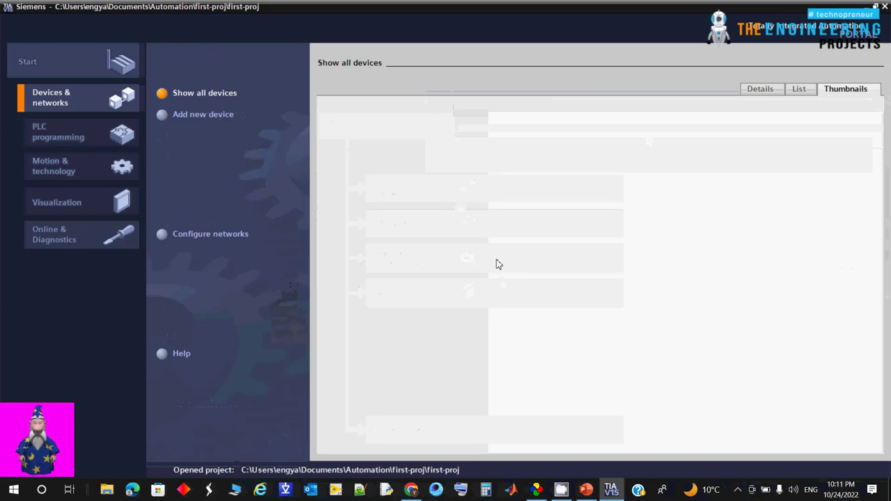
pyautogui.click(196, 116)
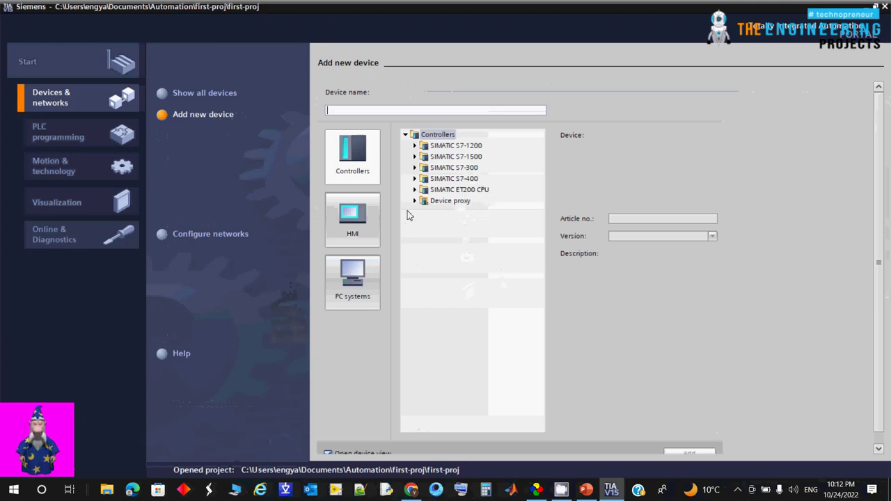
pyautogui.click(362, 215)
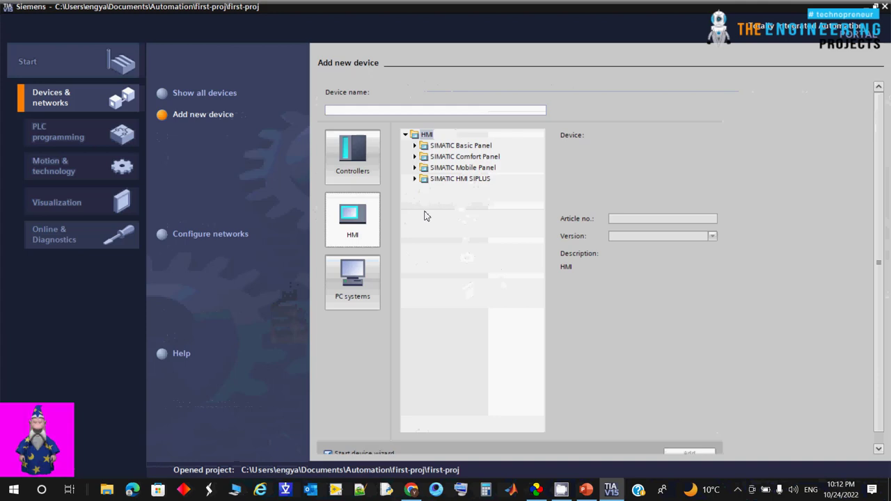
pyautogui.click(352, 282)
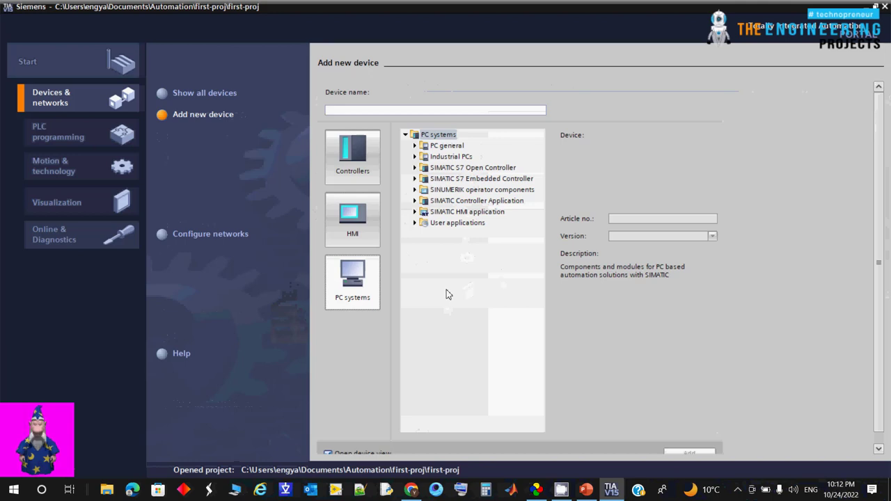
pyautogui.click(371, 178)
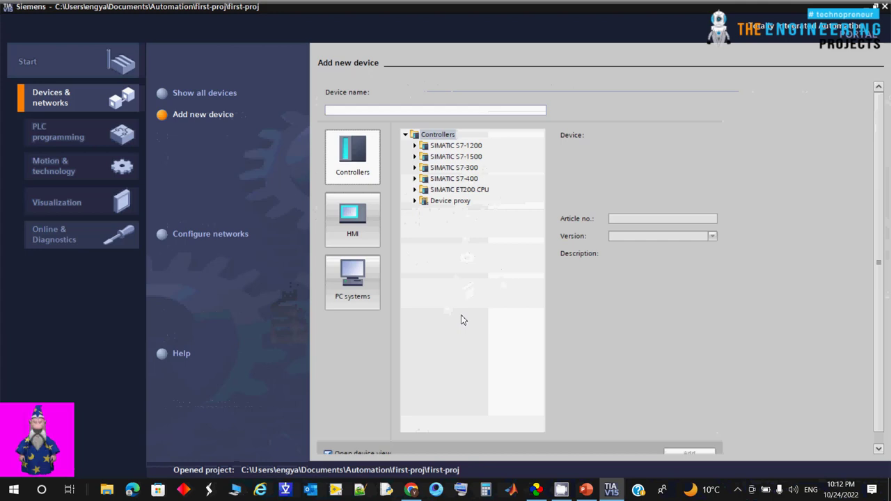
# - Expand the SIMATIC S7-1200 CPU list to the article numbers under CPU 1211C AC/DC/Rly
pyautogui.click(459, 147)
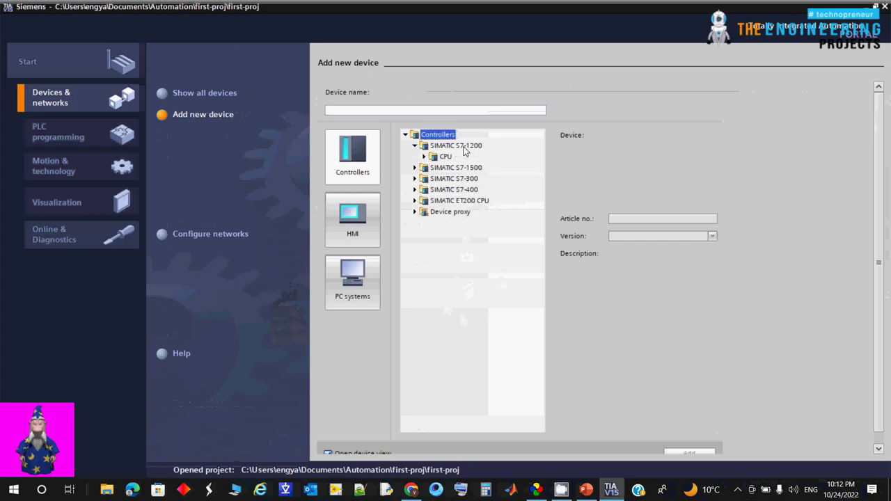
pyautogui.click(427, 157)
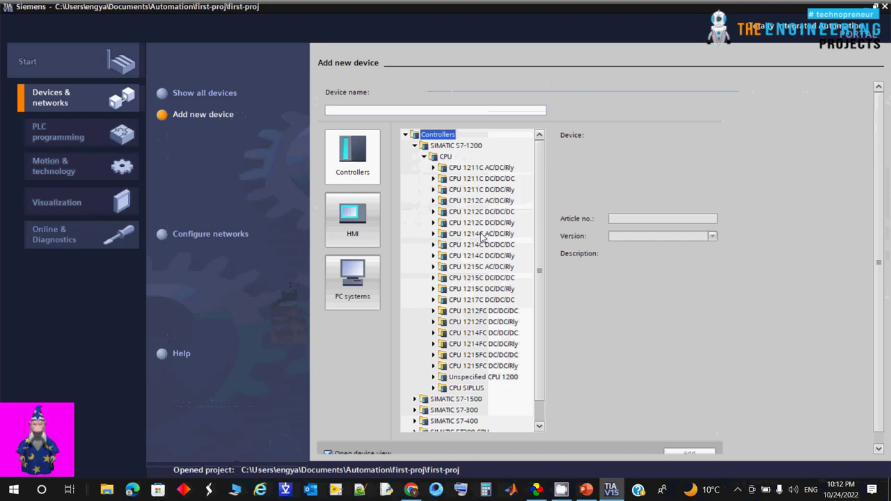
pyautogui.click(485, 169)
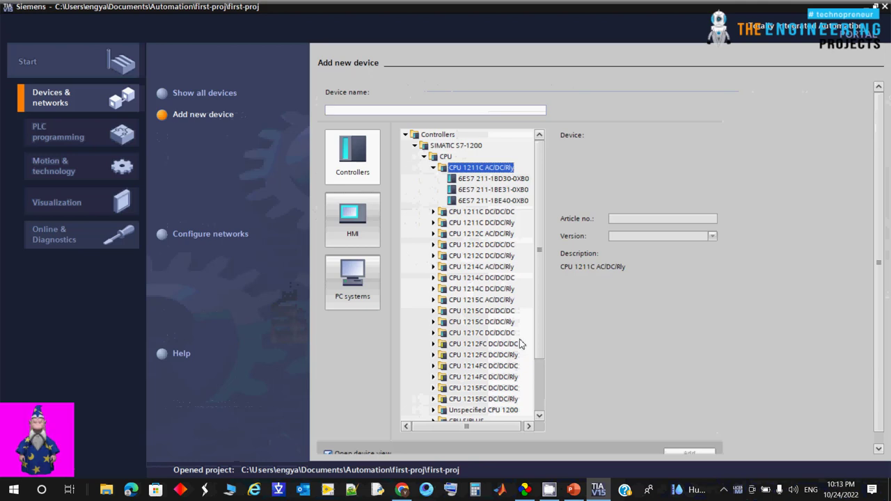
pyautogui.click(487, 214)
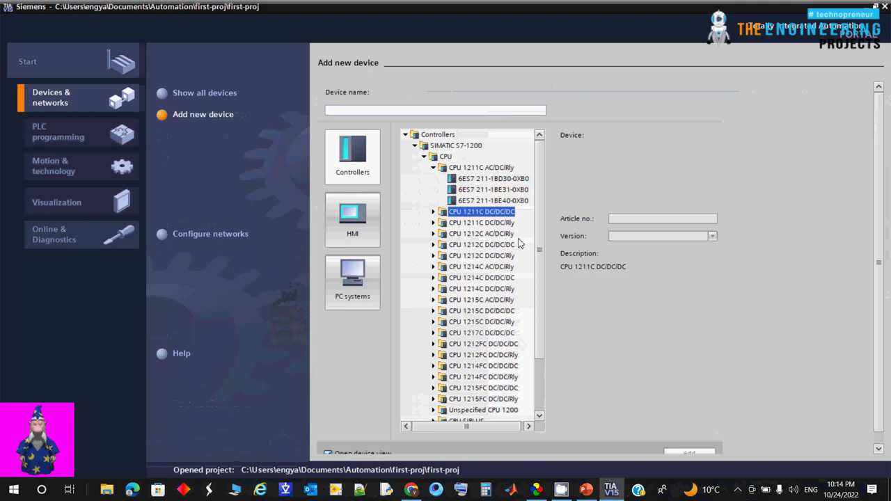
pyautogui.click(492, 169)
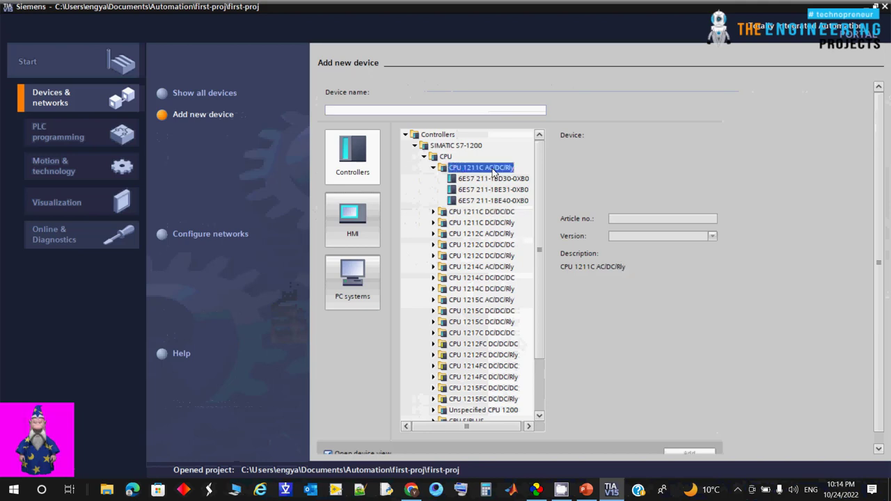
# - Choose the CPU 1211C AC/DC/Rly with article number 6ES7 211-1BD30-0XB0 and firmware version V2.2
pyautogui.click(493, 178)
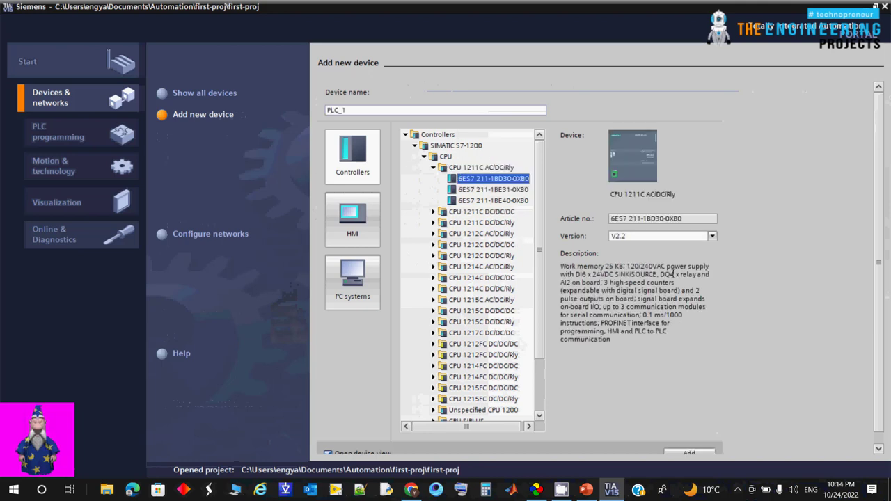
pyautogui.click(711, 237)
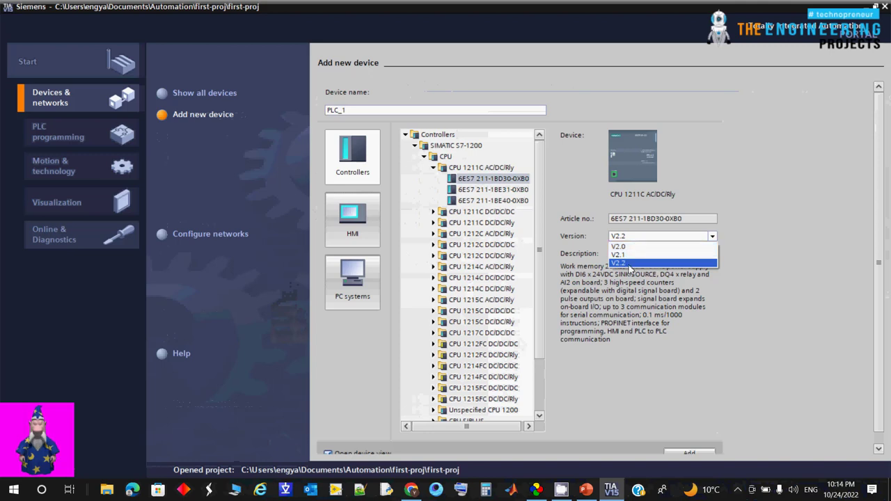
pyautogui.click(630, 263)
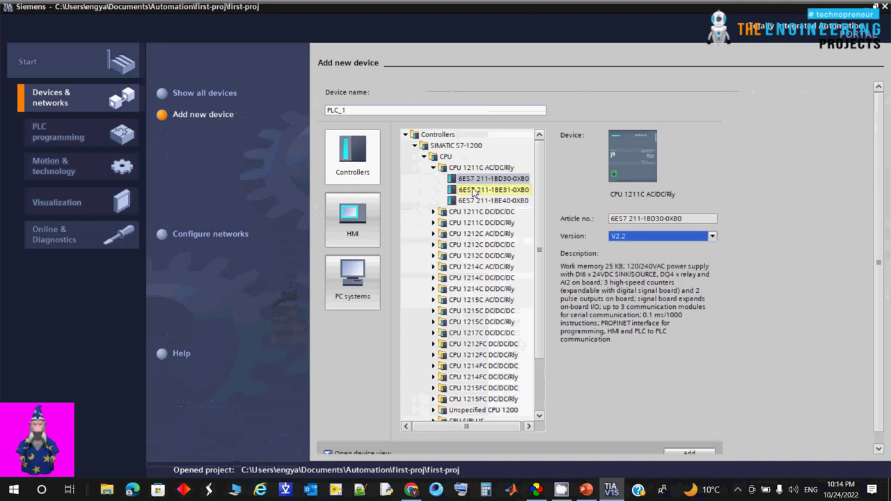
# - Add the CPU 1211C AC/DC/Rly with article number 6ES7 211-1BE40-0XB0 and version V4.2 to the project
pyautogui.click(487, 200)
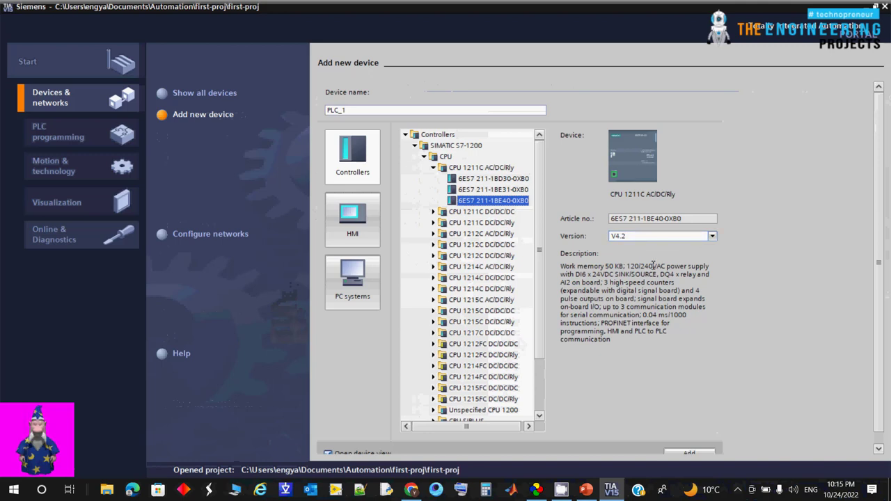
pyautogui.scroll(-1, 686, 439)
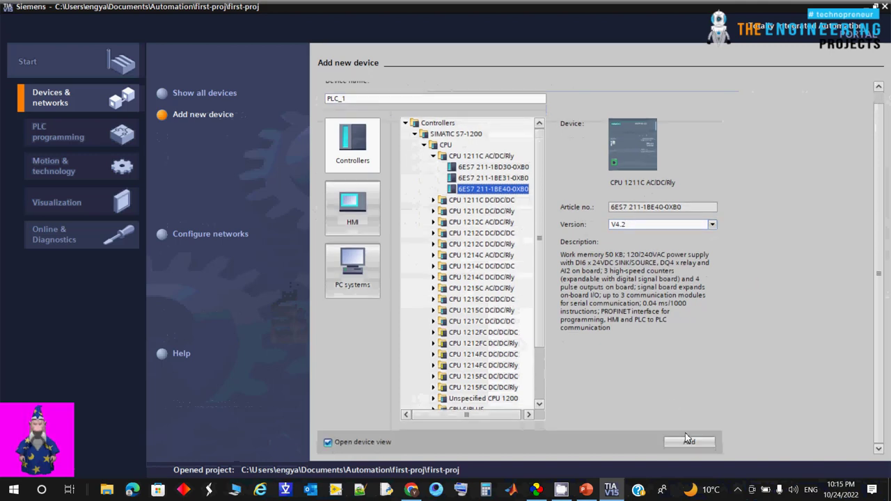
pyautogui.click(687, 442)
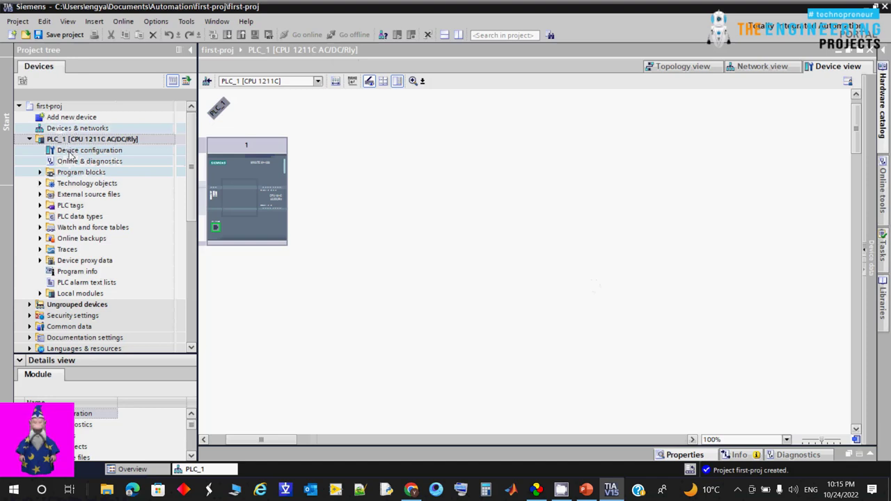
# - Examine the PLC's device configuration, including the PROFINET Ethernet addresses and the digital input and output channels
pyautogui.doubleClick(73, 152)
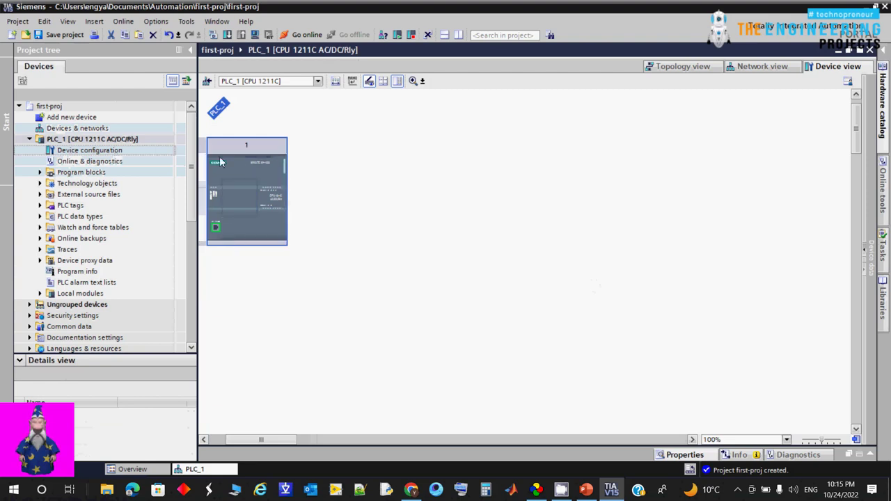
pyautogui.doubleClick(215, 228)
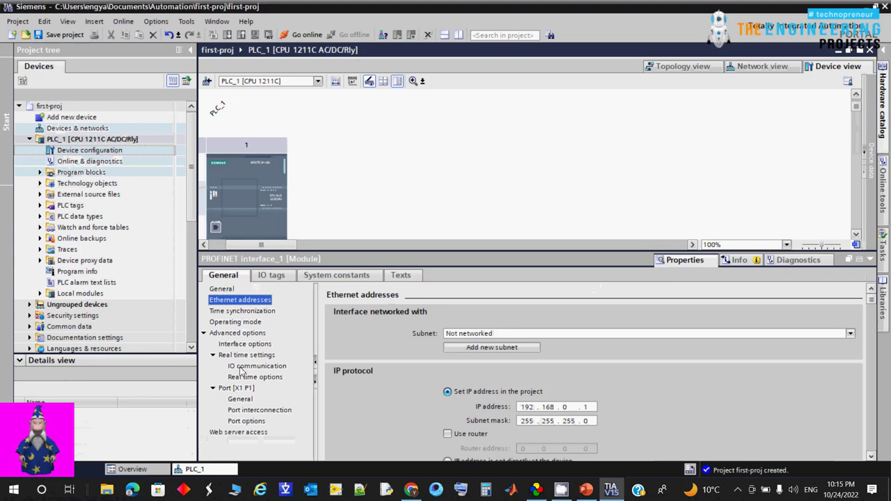
pyautogui.click(234, 162)
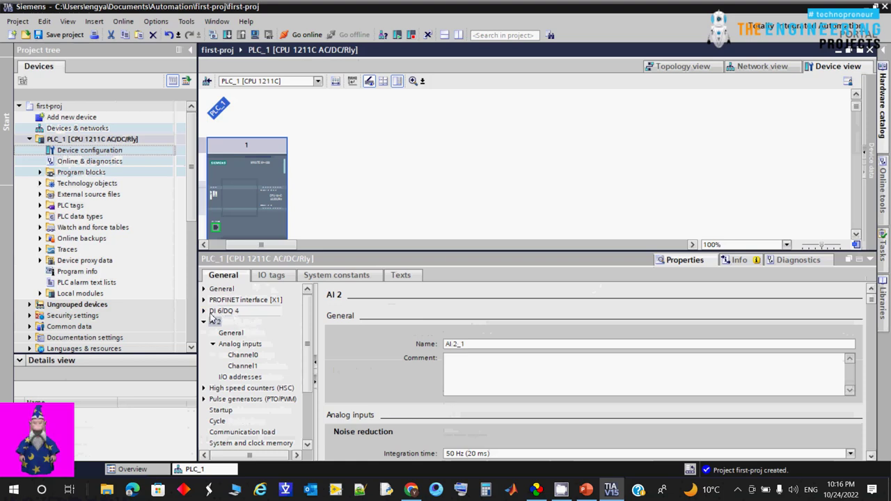
pyautogui.click(204, 311)
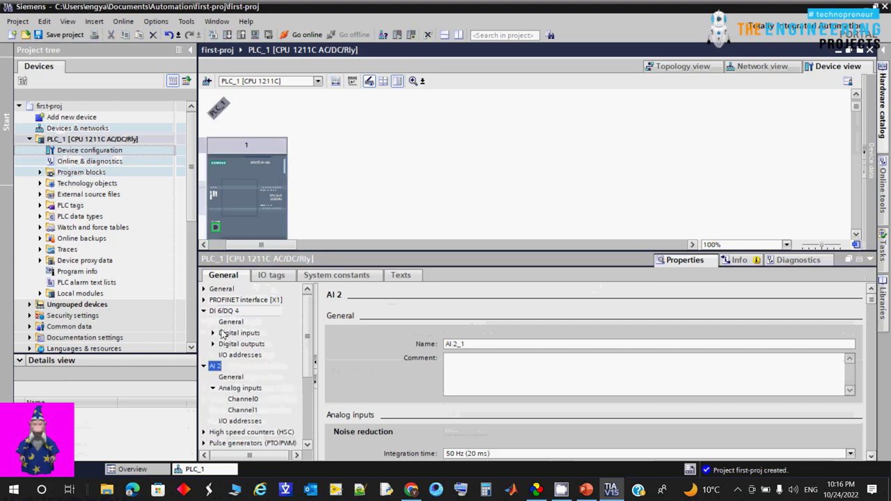
pyautogui.click(236, 333)
pyautogui.click(244, 345)
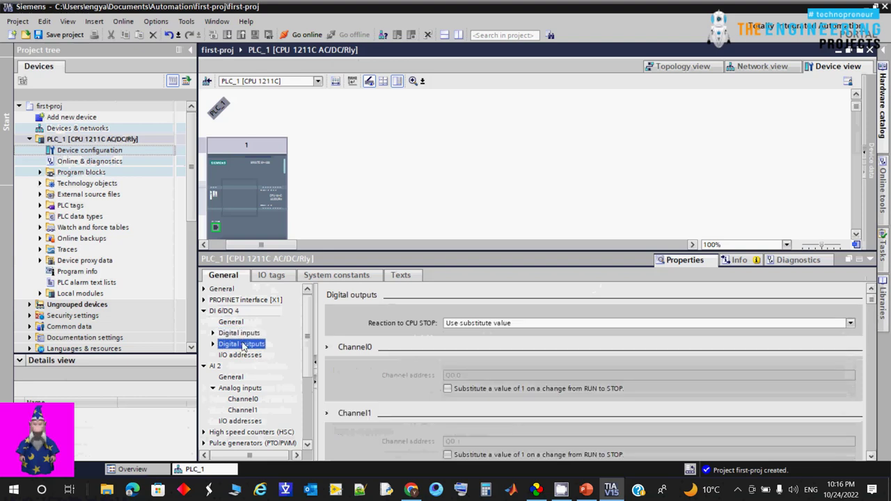
pyautogui.click(213, 333)
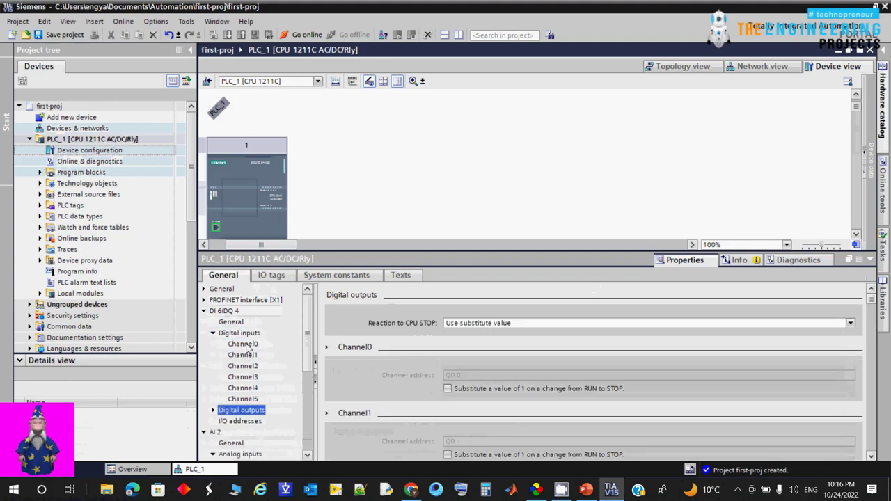
pyautogui.click(213, 411)
pyautogui.scroll(-1, 284, 440)
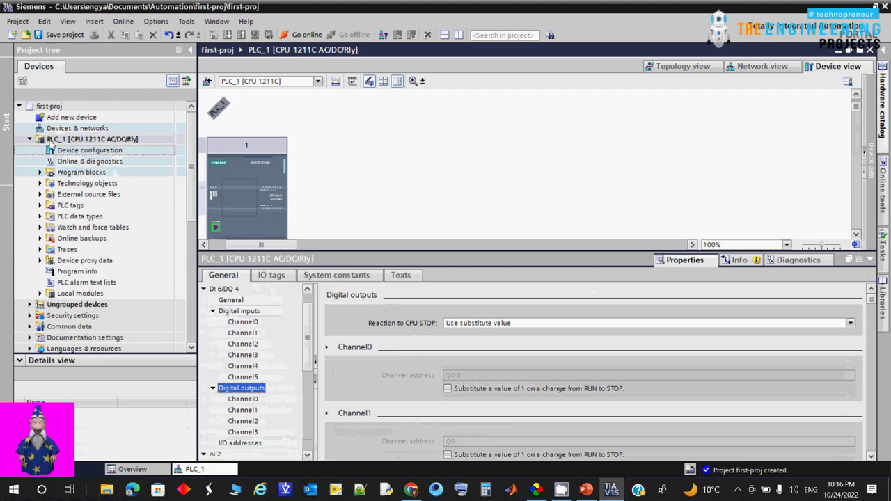
# - Open the Main [OB1] block from the program blocks of PLC_1
pyautogui.click(50, 140)
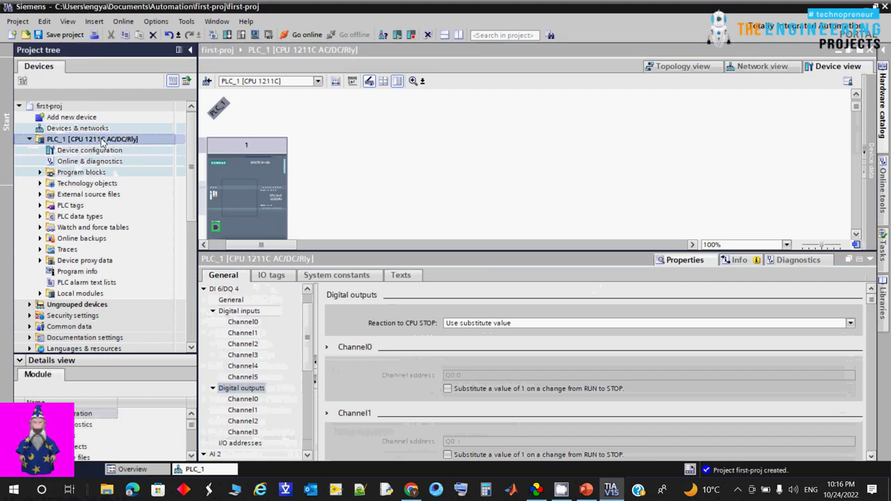
pyautogui.click(45, 174)
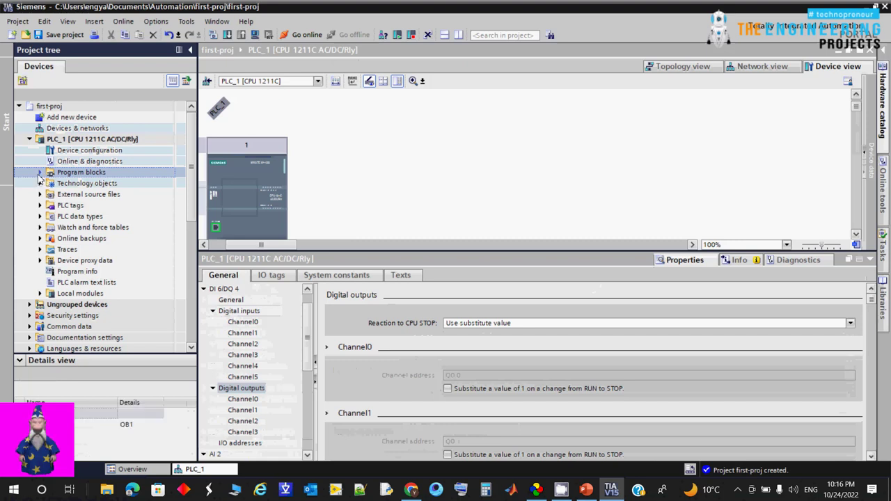
pyautogui.click(39, 173)
pyautogui.click(86, 195)
pyautogui.doubleClick(88, 198)
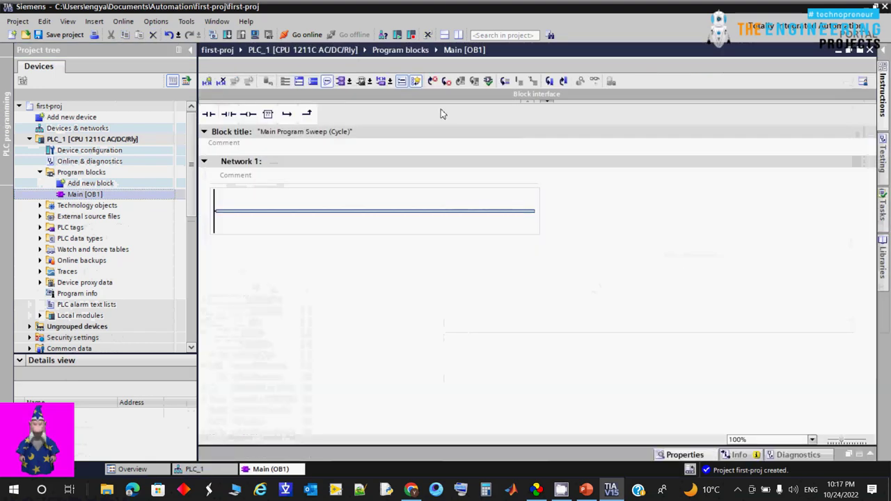
# - Build a rung in Network 1 with a normally open contact at address I0.0 and an output coil at address Q0.0
pyautogui.click(209, 114)
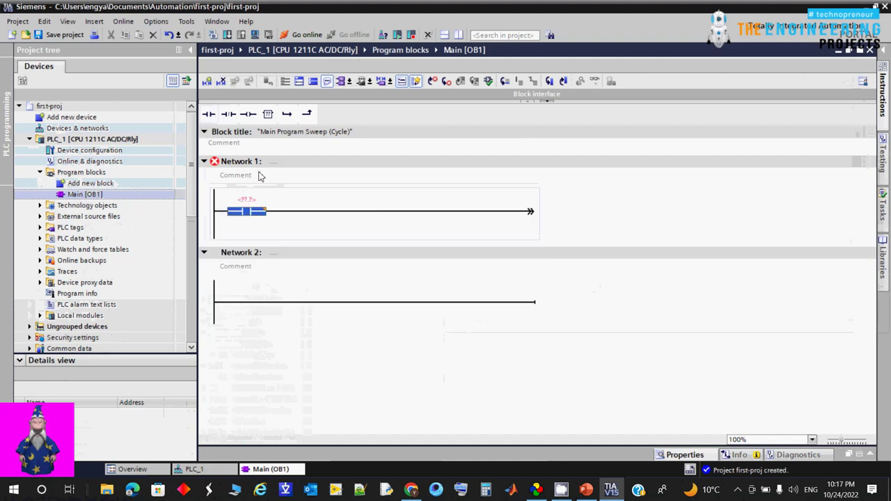
pyautogui.hotkey('shift', 'F7')
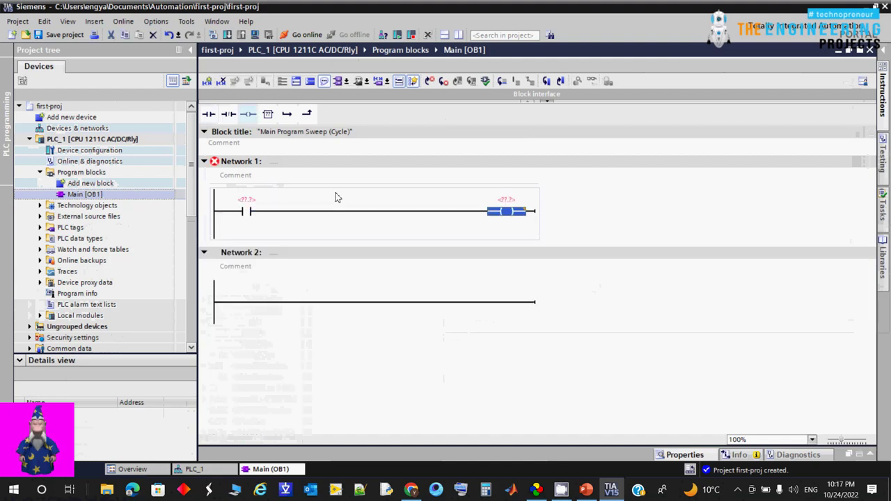
pyautogui.click(314, 216)
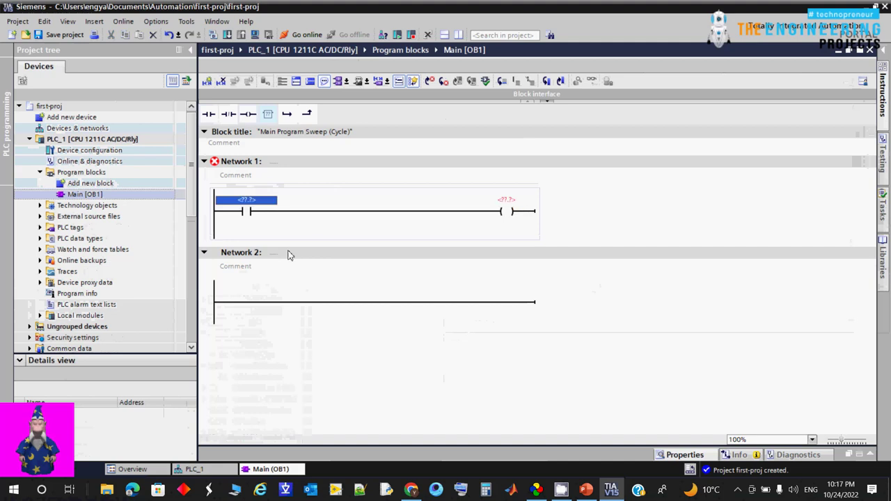
pyautogui.press('BackSpace')
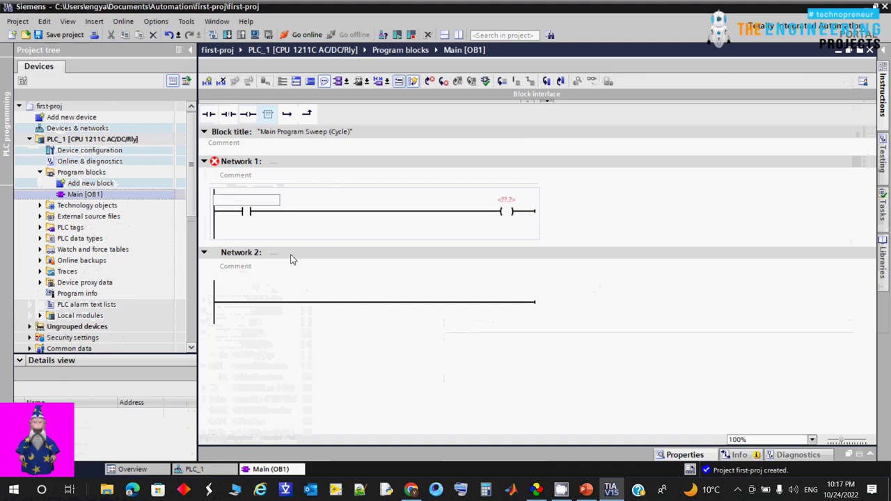
pyautogui.write('i0.0')
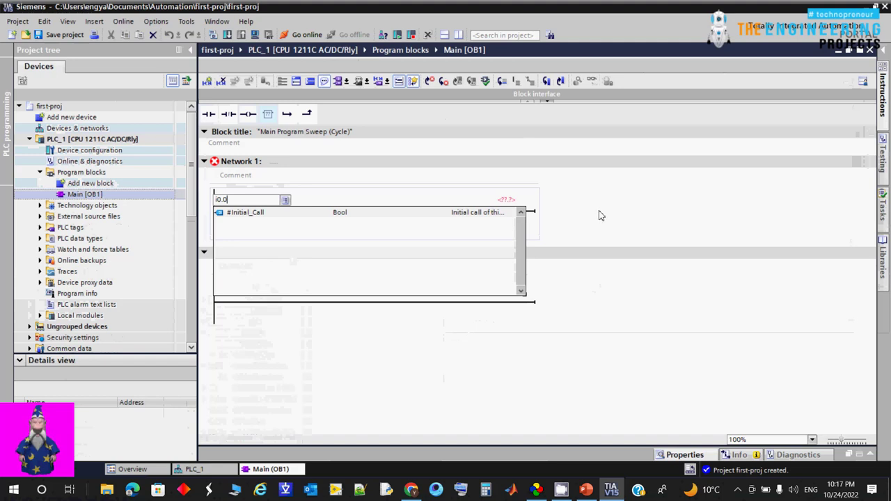
pyautogui.press('Return')
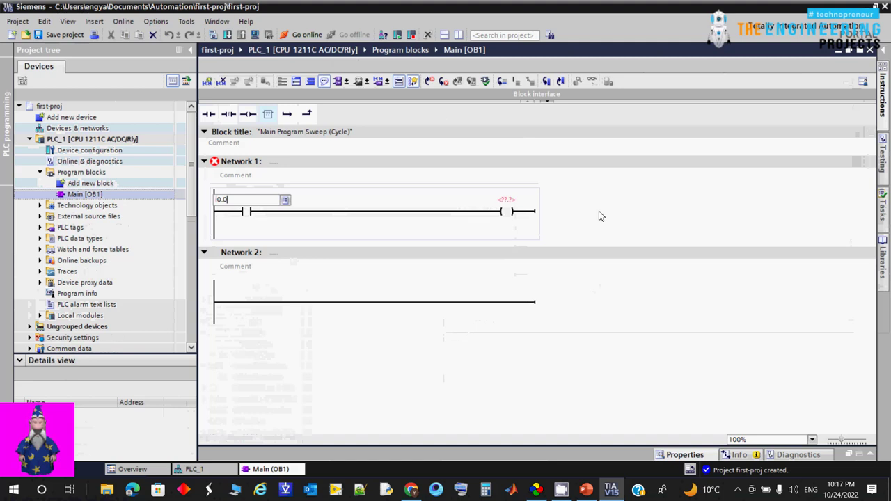
pyautogui.press('Return')
pyautogui.click(507, 206)
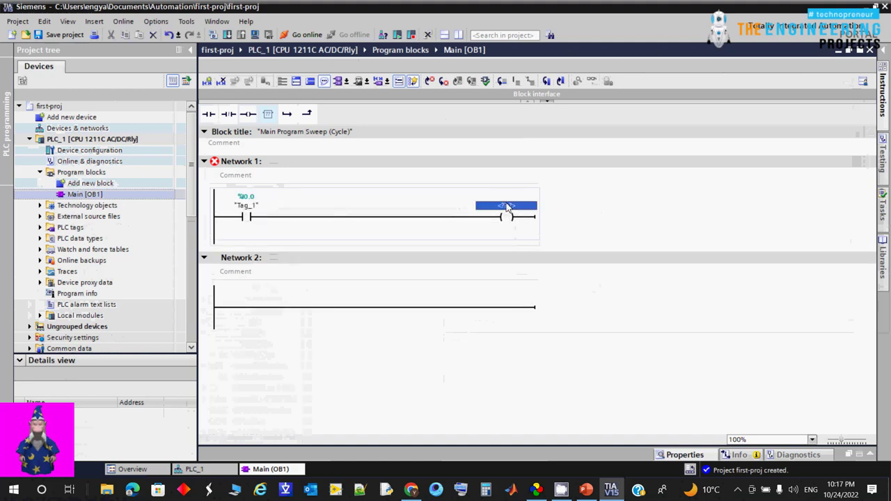
pyautogui.write('q0.0')
pyautogui.press('Return')
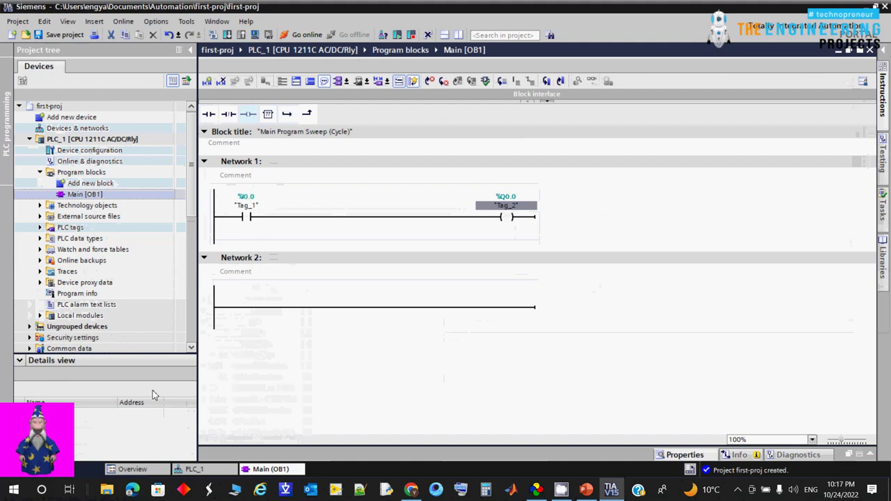
# - Launch S7-PLCSIM V15 as a standalone application and close it again
pyautogui.click(13, 490)
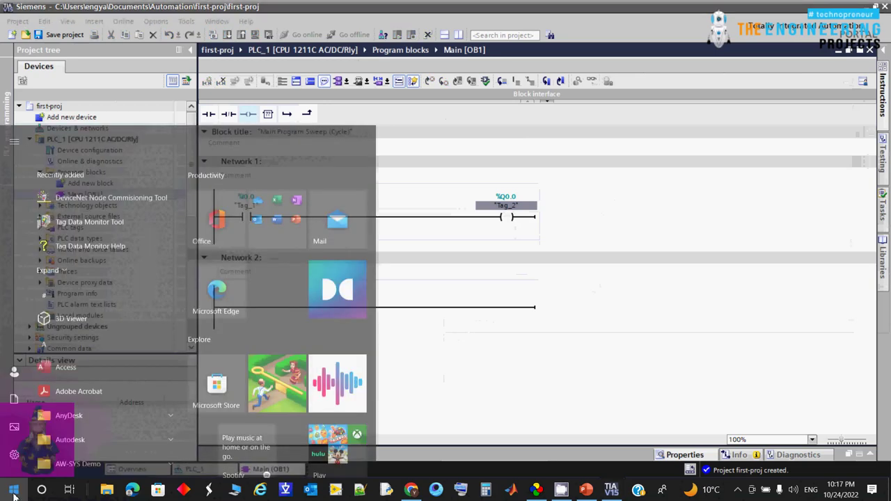
pyautogui.write('sim')
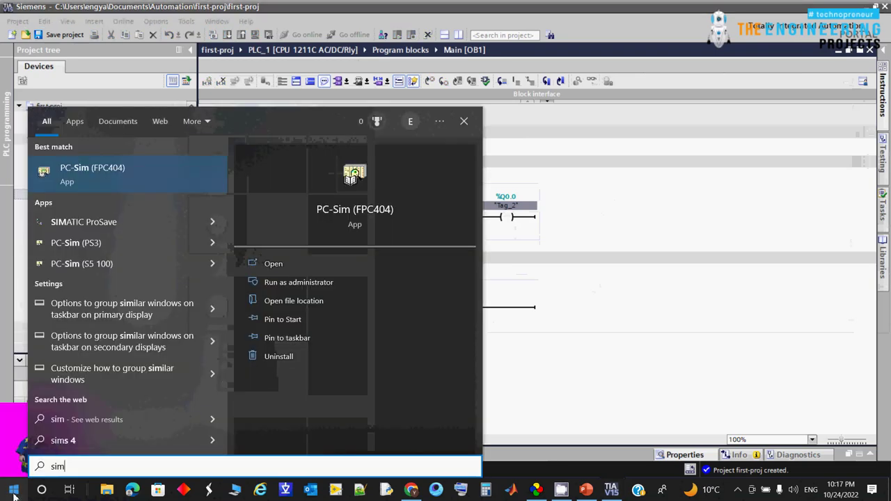
pyautogui.press('BackSpace')
pyautogui.press('BackSpace')
pyautogui.press('BackSpace')
pyautogui.write('p')
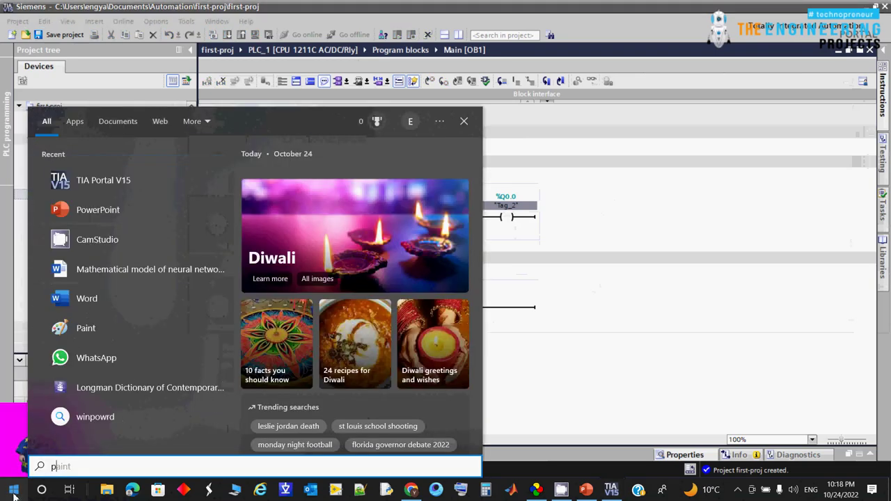
pyautogui.write('lcsim')
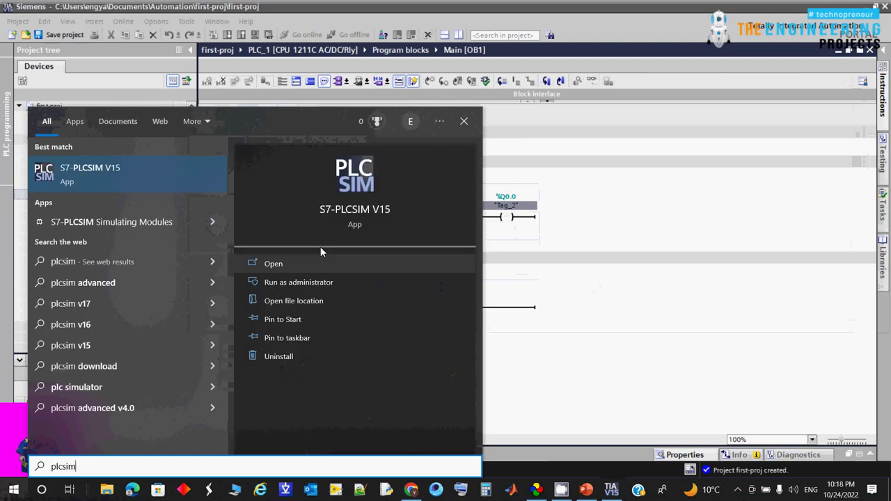
pyautogui.click(320, 258)
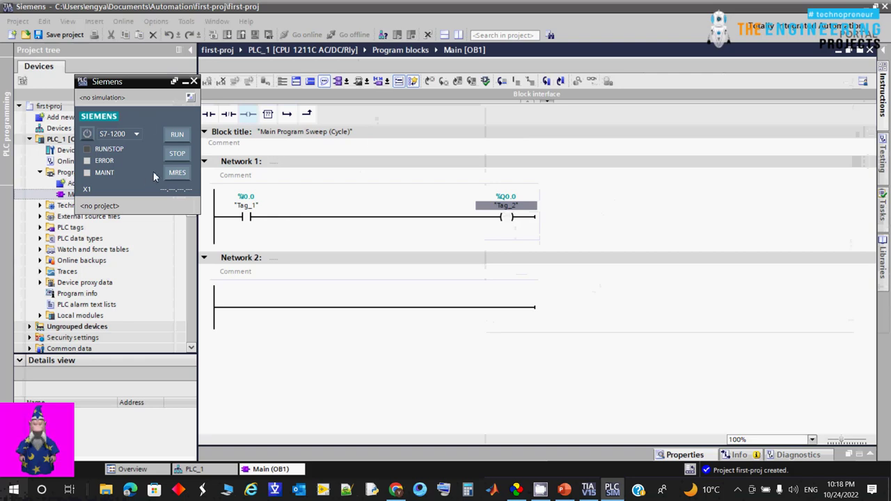
pyautogui.click(194, 81)
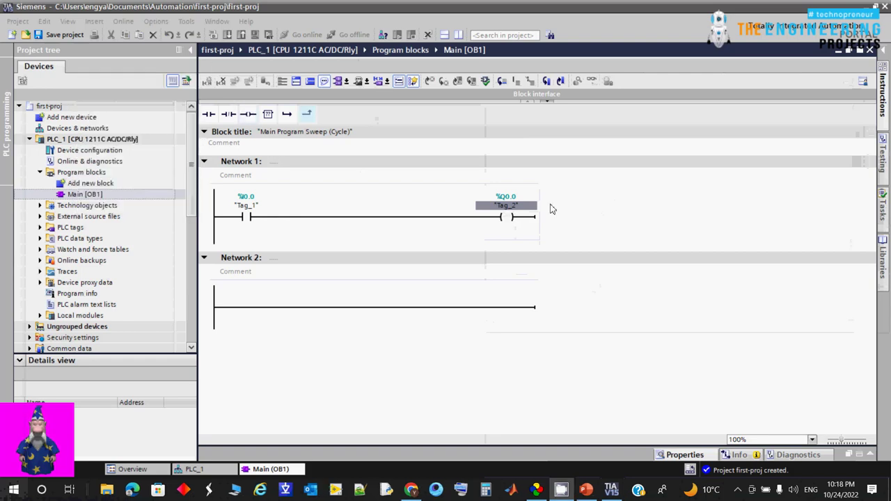
# - Start the simulation from the project and load PLC_1 onto the simulated PLC
pyautogui.click(266, 76)
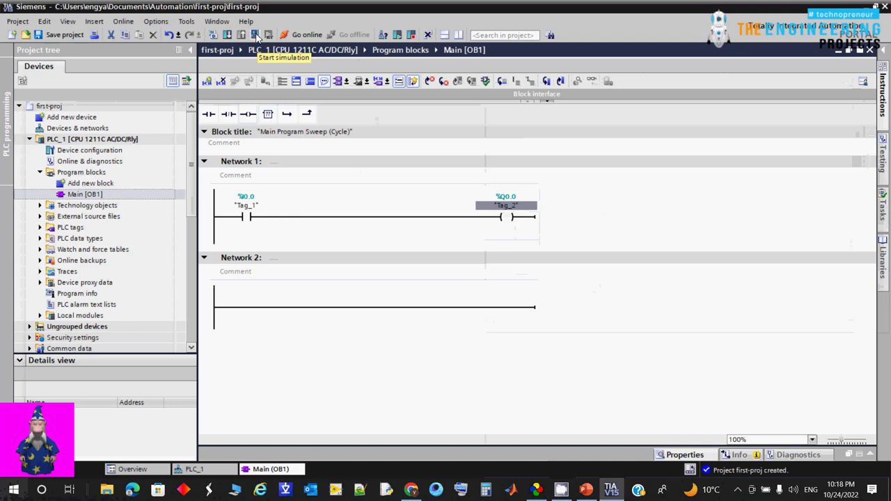
pyautogui.click(255, 35)
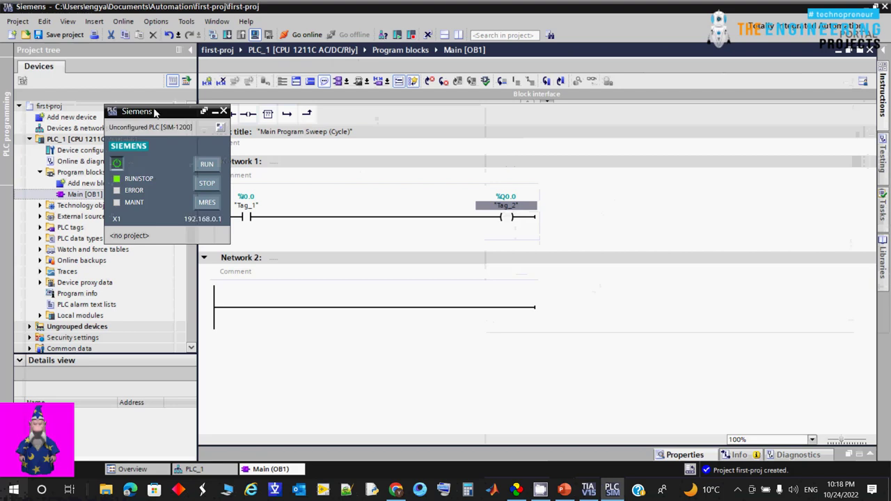
pyautogui.moveTo(157, 113); pyautogui.dragTo(95, 23)
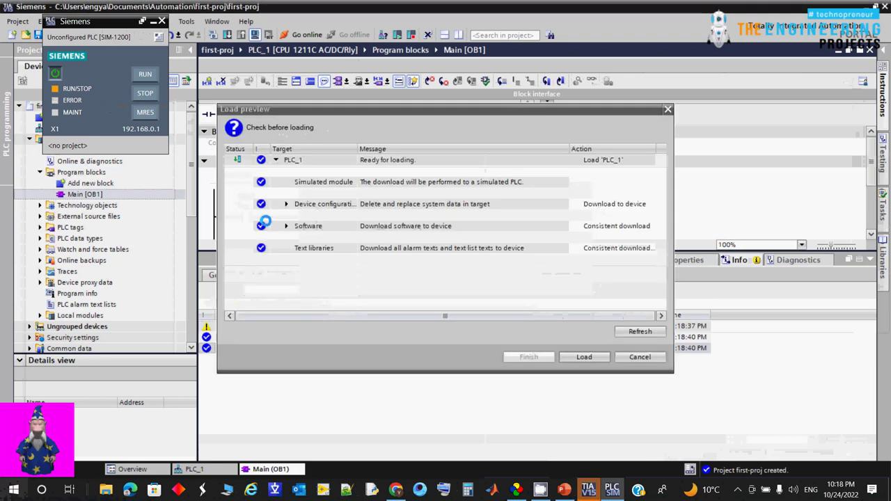
pyautogui.click(593, 356)
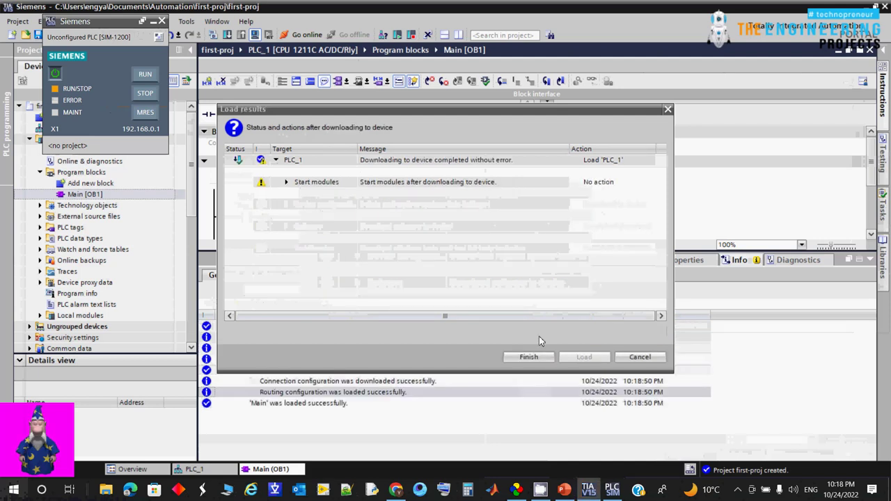
# - Set the action for starting modules after the download to Start module and finish loading
pyautogui.click(604, 184)
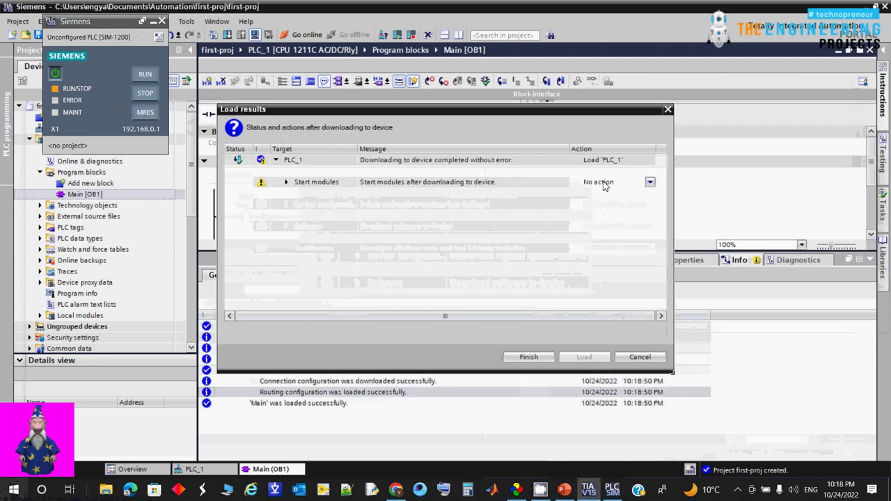
pyautogui.click(603, 184)
pyautogui.click(600, 200)
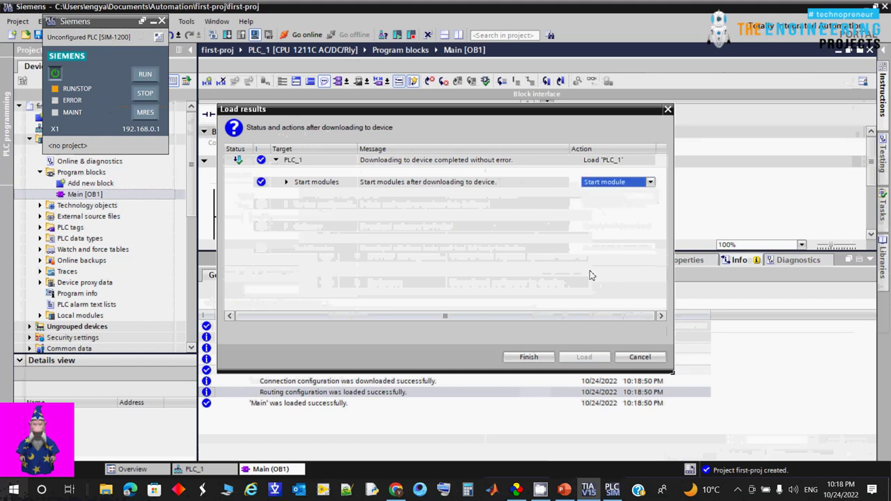
pyautogui.click(529, 357)
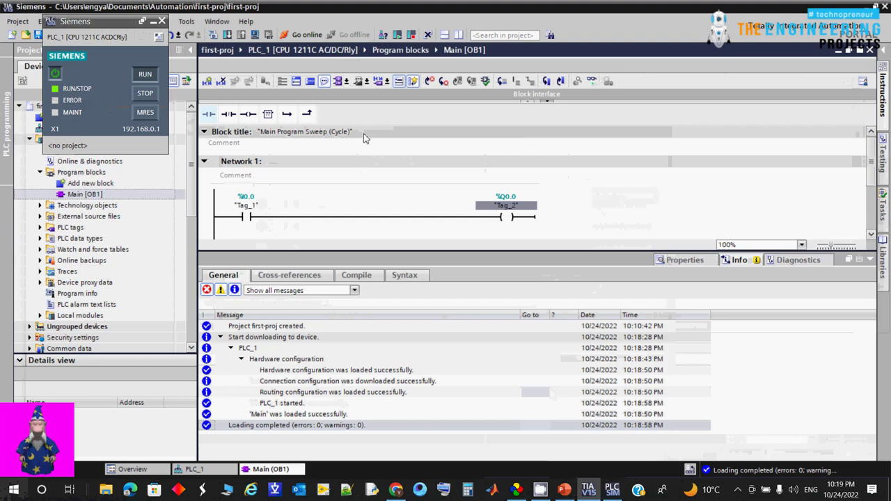
# - Turn on monitoring for Main [OB1] and modify the Tag_1 contact in Network 1 to 1
pyautogui.click(592, 82)
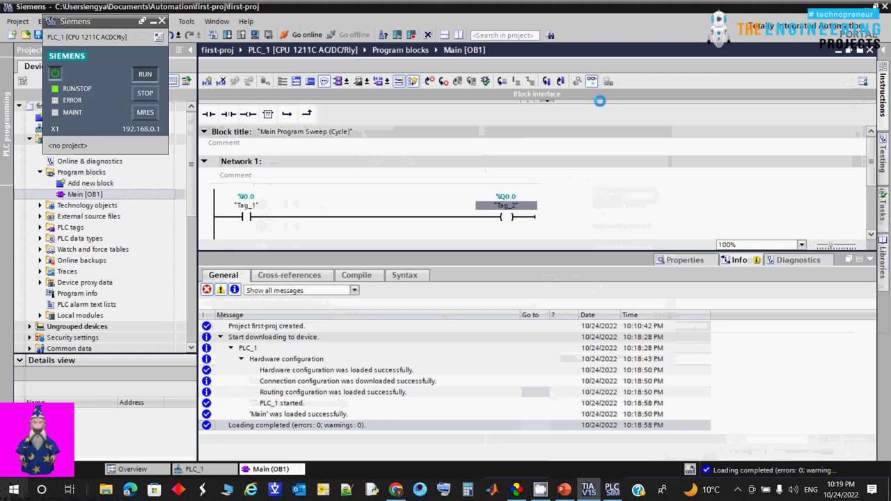
pyautogui.scroll(-1, 218, 205)
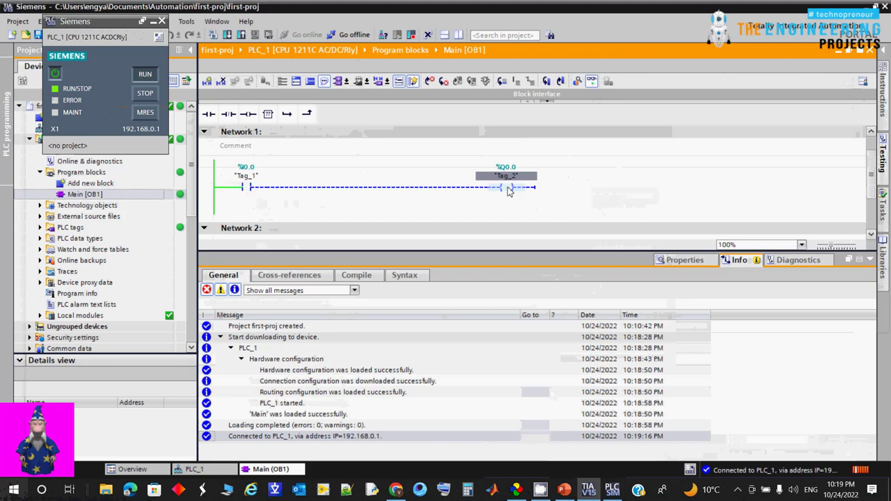
pyautogui.click(247, 189)
pyautogui.rightClick(247, 193)
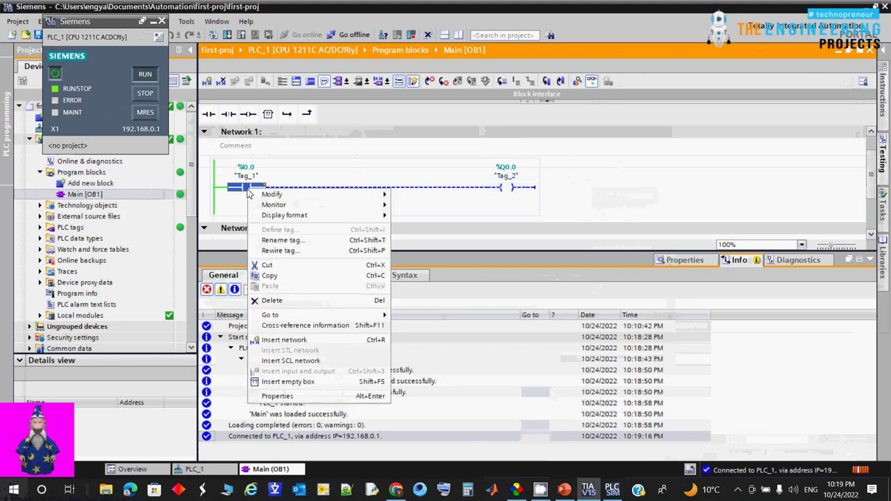
pyautogui.moveTo(300, 197)
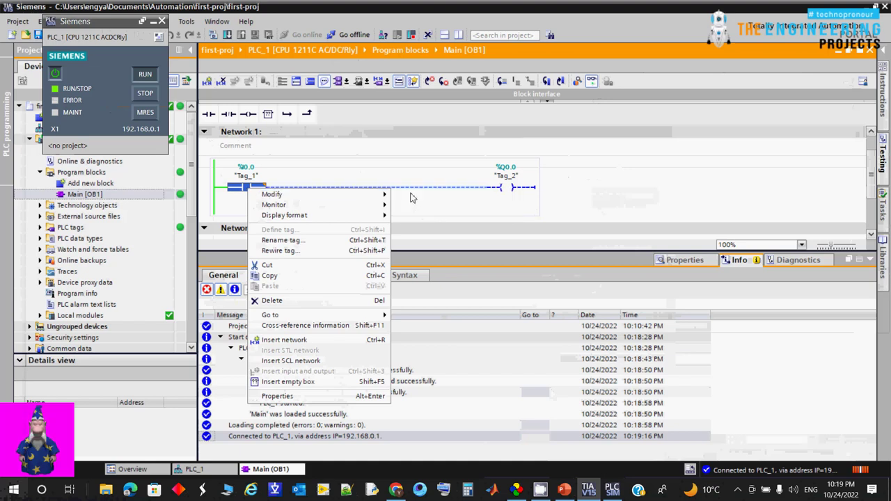
pyautogui.moveTo(380, 194)
pyautogui.click(417, 203)
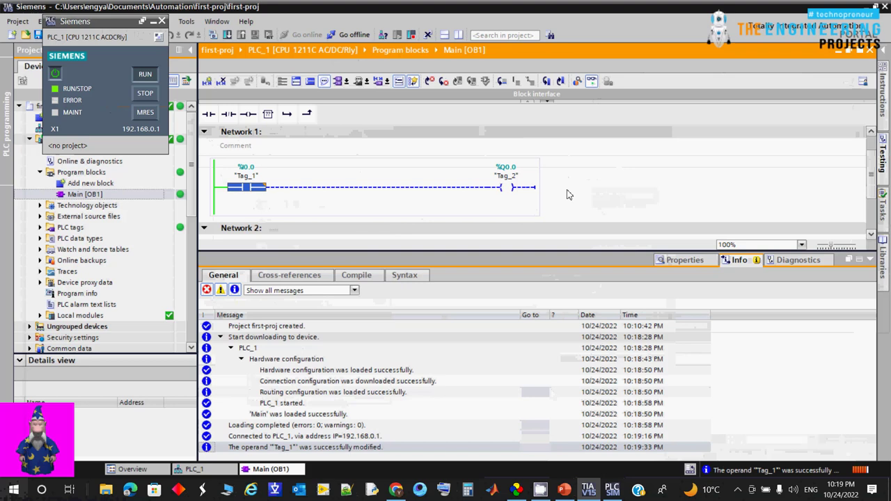
# - Modify the Tag_1 contact in Network 1 to 0
pyautogui.click(510, 200)
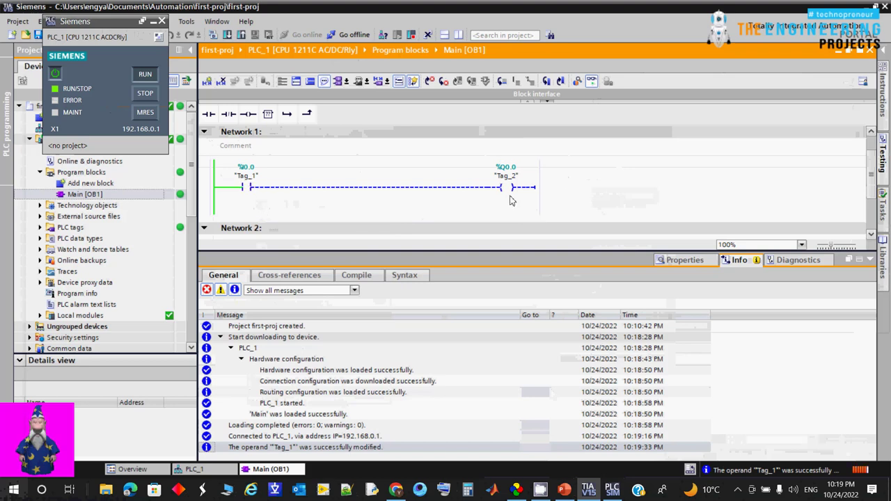
pyautogui.rightClick(258, 189)
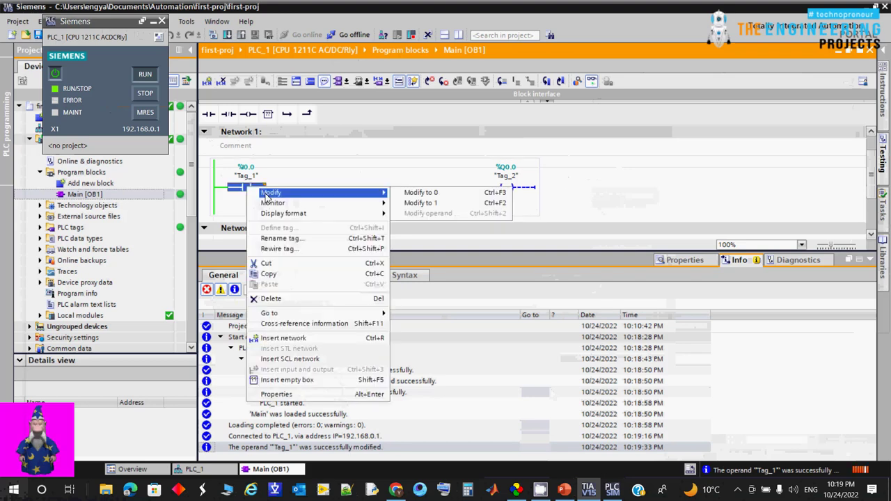
pyautogui.moveTo(315, 199)
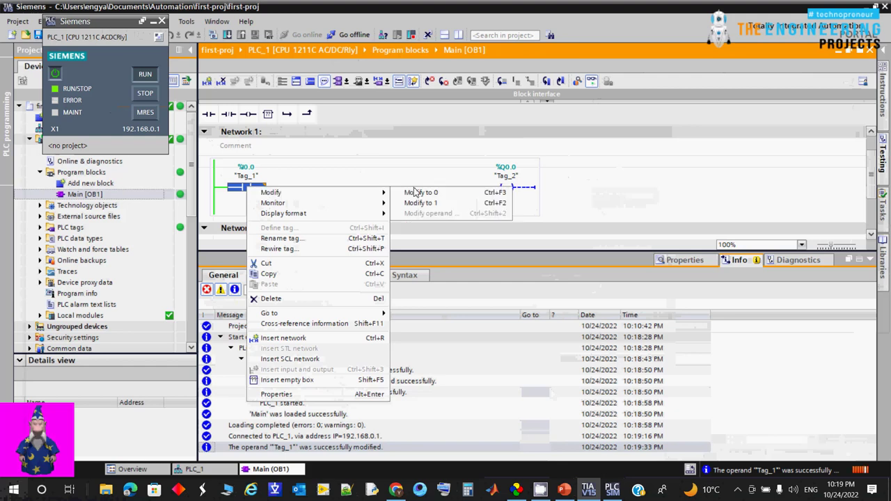
pyautogui.click(420, 193)
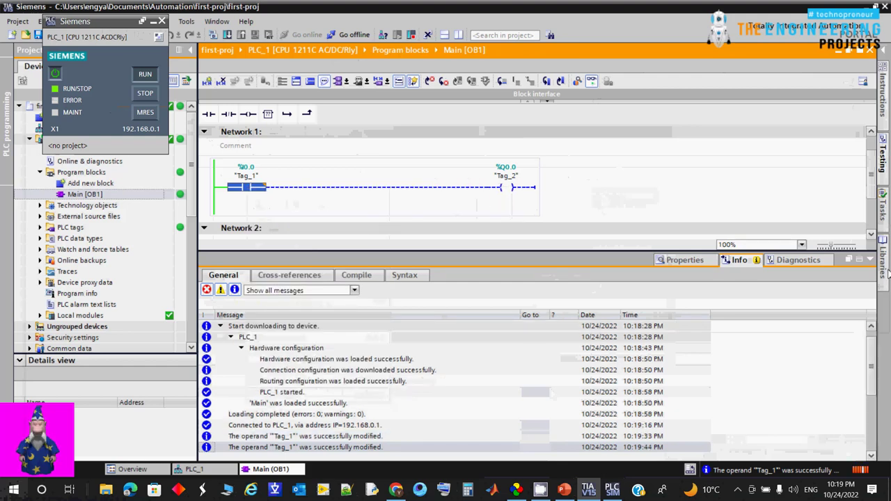
# - Collapse the message area below the ladder editor and select the Tag_1 contact in Network 1
pyautogui.click(869, 259)
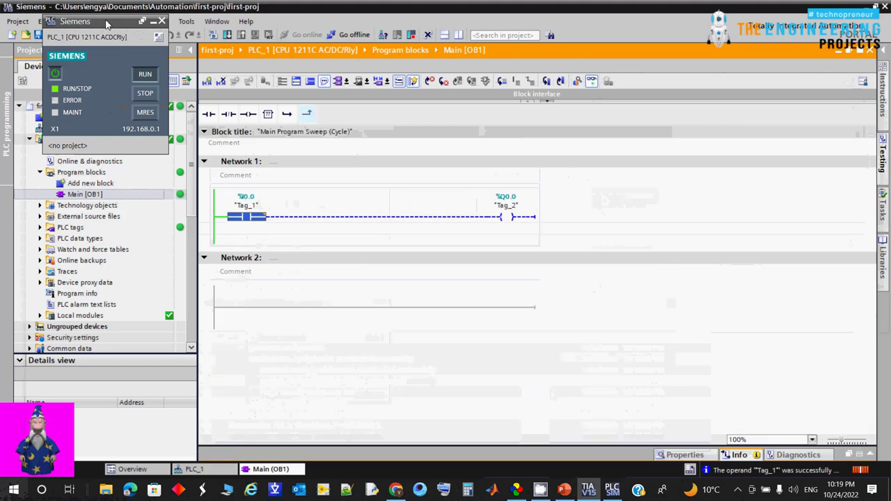
pyautogui.moveTo(105, 24); pyautogui.dragTo(106, 20)
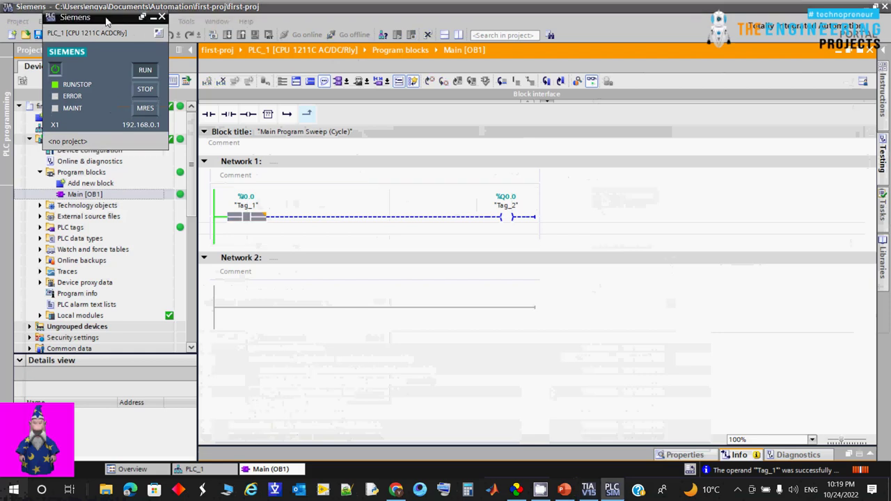
pyautogui.click(305, 23)
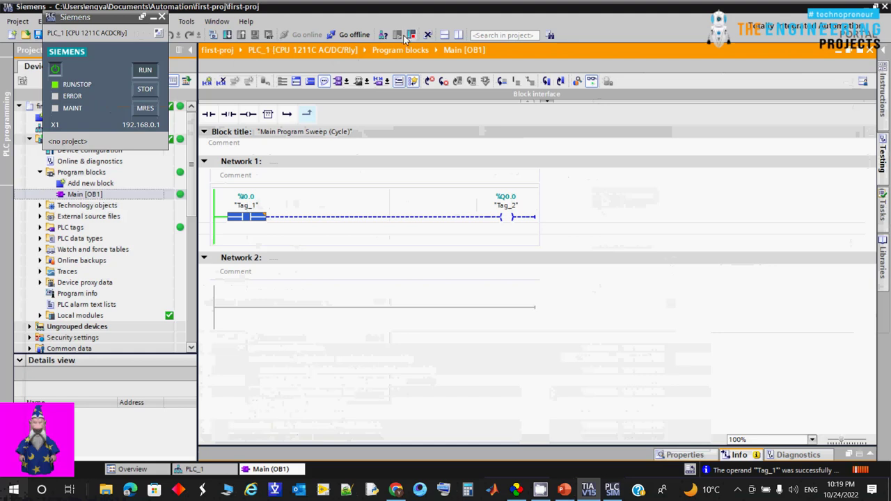
pyautogui.click(322, 245)
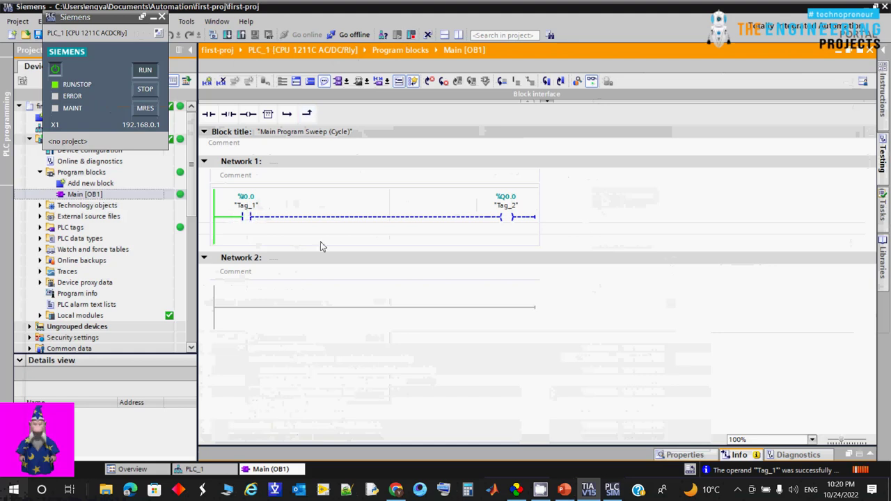
pyautogui.click(245, 218)
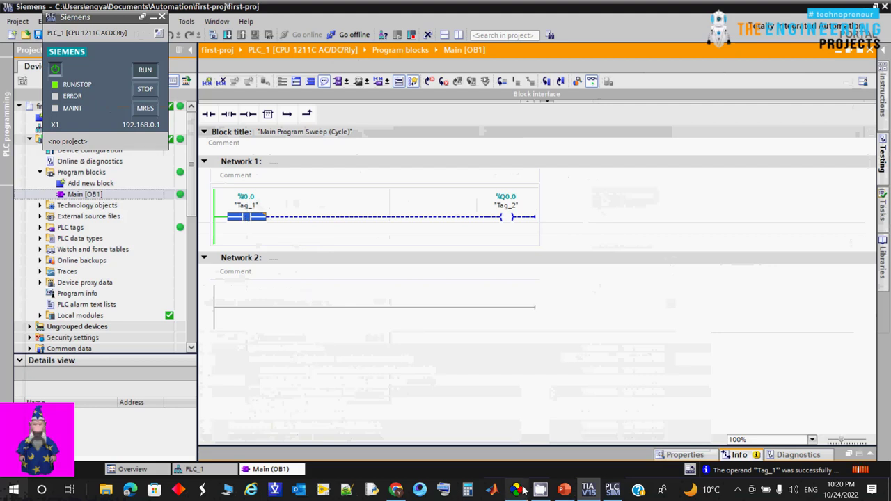
# - Modify the Tag_1 contact in Network 1 to 0 again
pyautogui.click(613, 490)
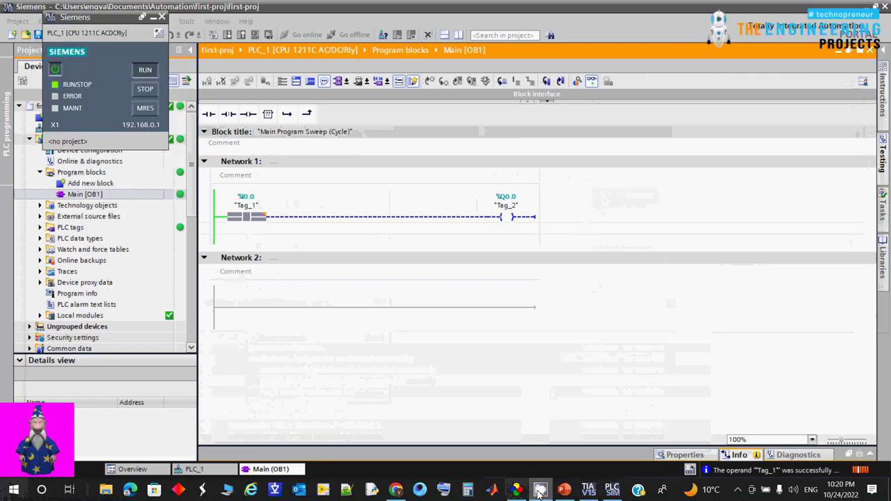
pyautogui.click(247, 217)
pyautogui.rightClick(251, 217)
pyautogui.moveTo(276, 224)
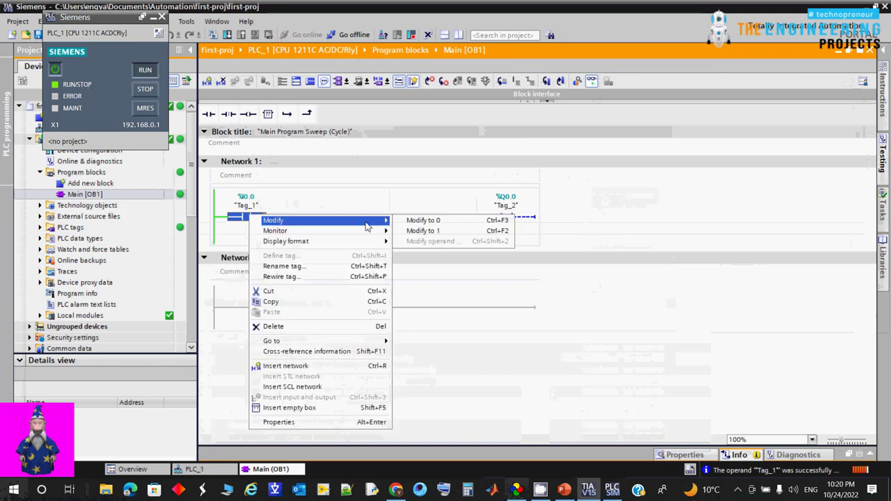
pyautogui.click(422, 221)
# - Modify the Tag_1 contact in Network 1 to 1 and clear the selection
pyautogui.rightClick(248, 217)
pyautogui.moveTo(328, 221)
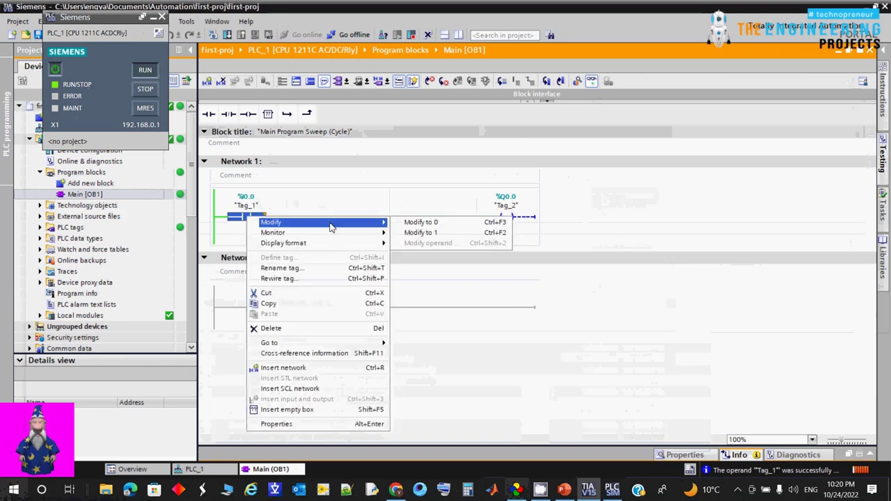
pyautogui.click(417, 231)
pyautogui.click(463, 209)
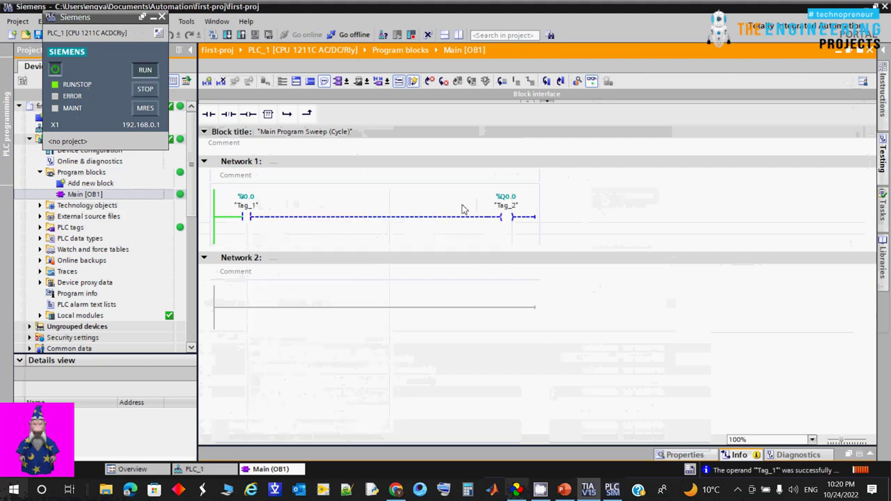
pyautogui.click(116, 195)
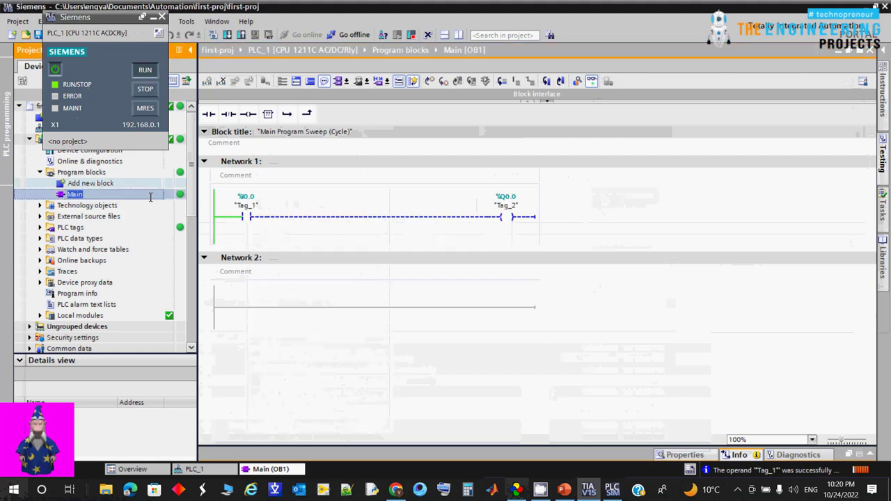
pyautogui.click(426, 158)
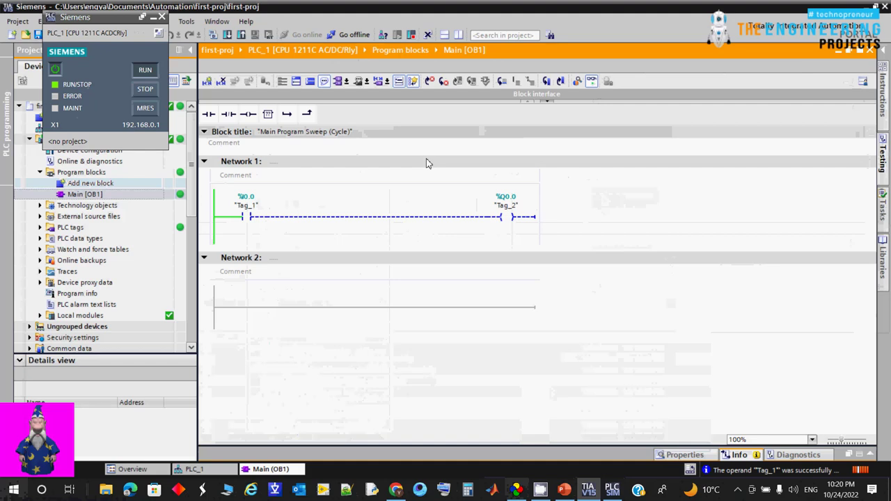
# - Switch the simulated CPU to STOP and back to RUN, and restart the monitoring of Main [OB1]
pyautogui.click(139, 91)
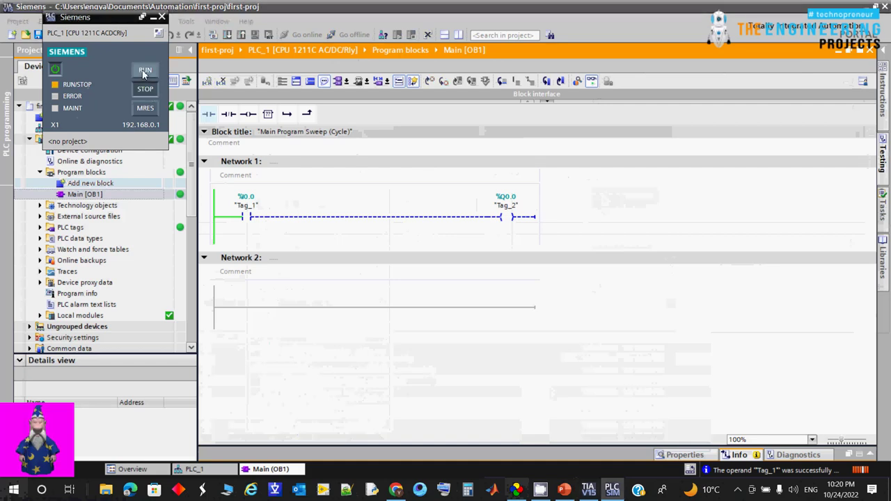
pyautogui.click(144, 73)
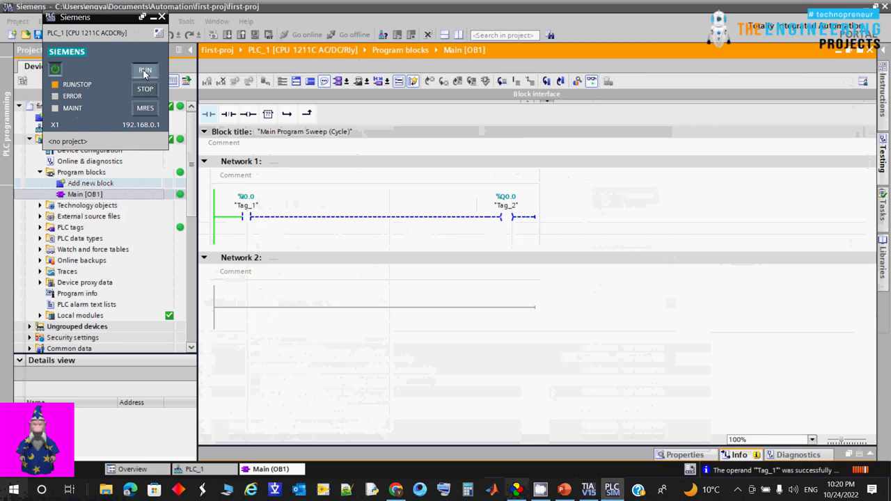
pyautogui.click(591, 82)
pyautogui.press('y')
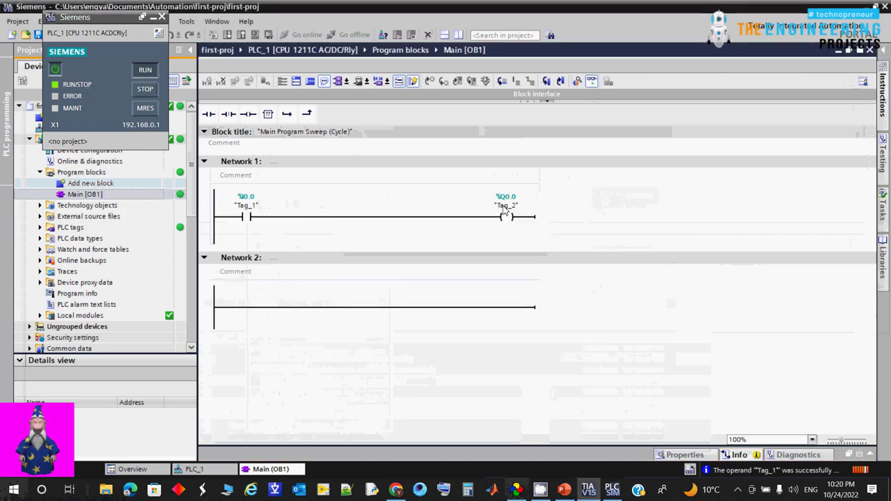
pyautogui.click(591, 81)
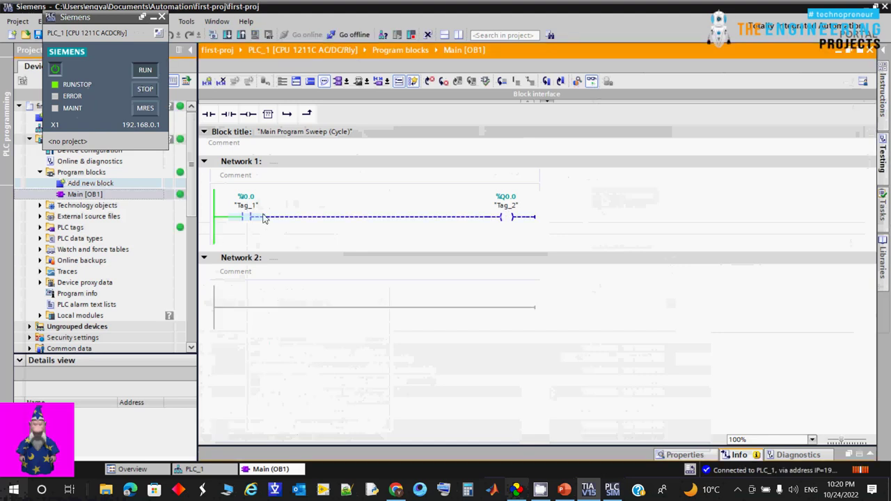
# - Modify the Tag_1 contact in Network 1 to 1 in the restarted simulation
pyautogui.rightClick(248, 217)
pyautogui.moveTo(334, 231)
pyautogui.click(419, 235)
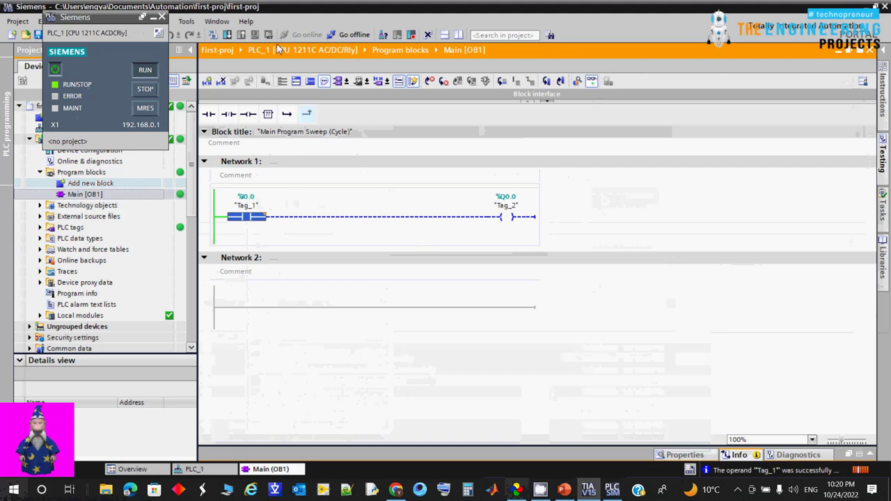
# - Change the CPU to STOP mode from the project and return it to RUN in the simulator
pyautogui.click(413, 38)
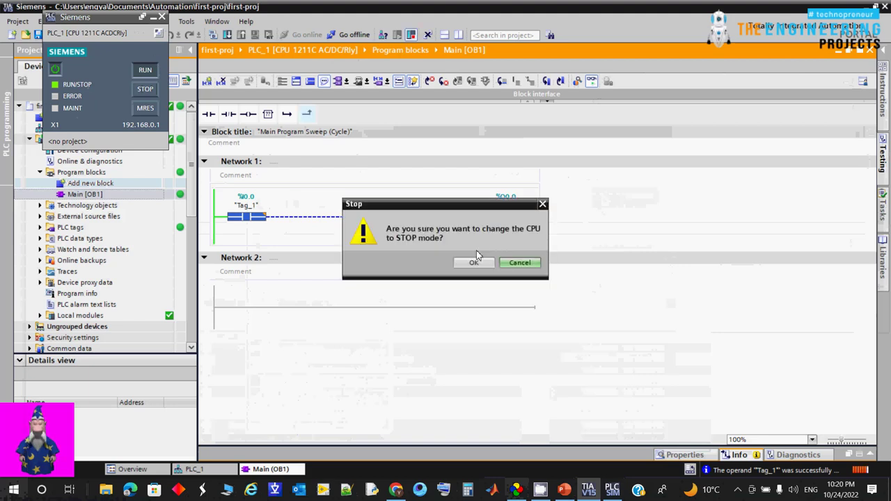
pyautogui.click(477, 252)
pyautogui.click(144, 72)
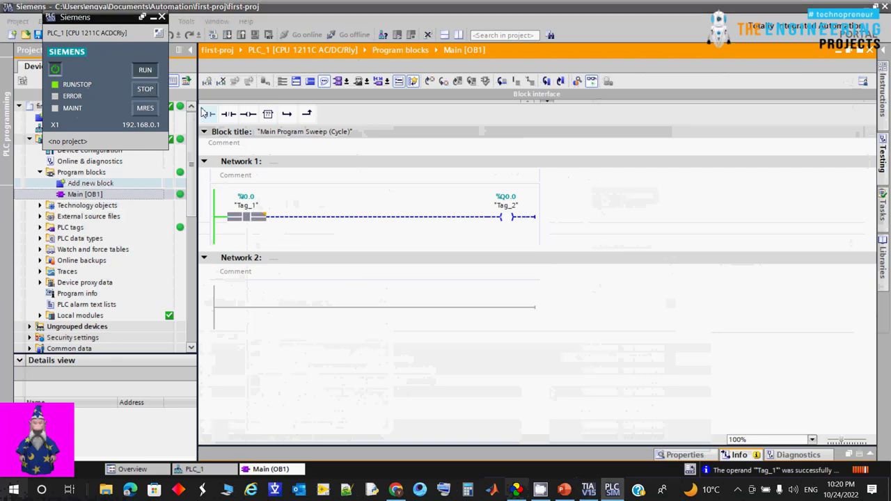
# - Exit S7-PLCSIM and end the current simulation
pyautogui.click(160, 15)
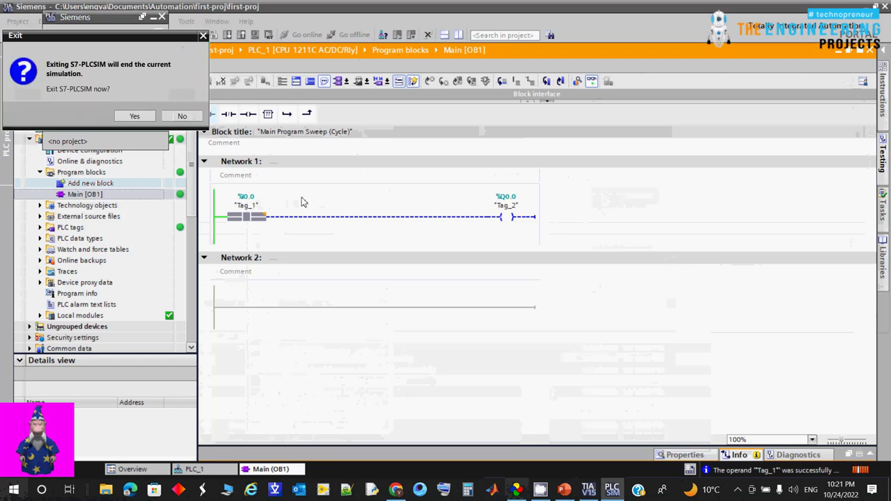
pyautogui.click(136, 118)
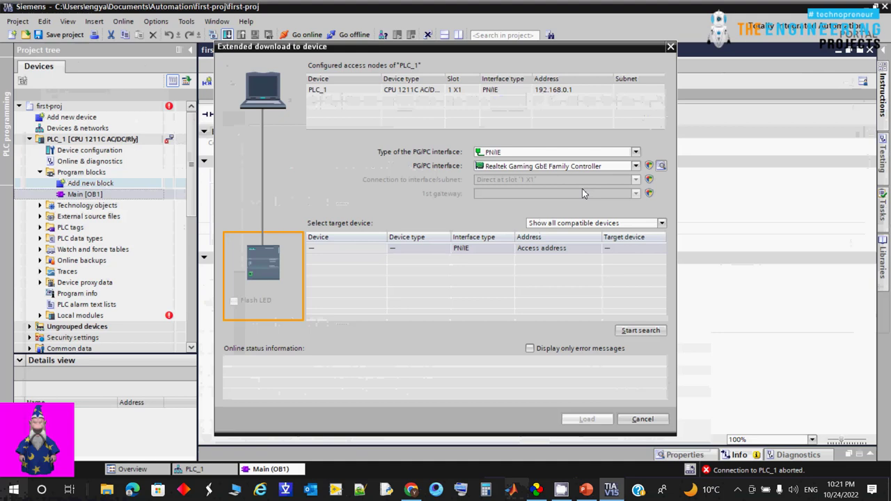
# - Check the available PG/PC interfaces for the extended download of PLC_1, and cancel the download
pyautogui.click(636, 166)
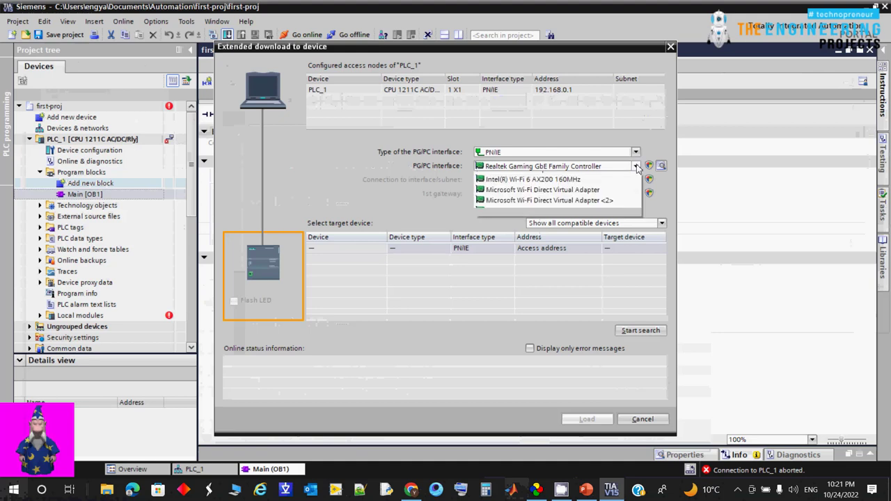
pyautogui.click(636, 166)
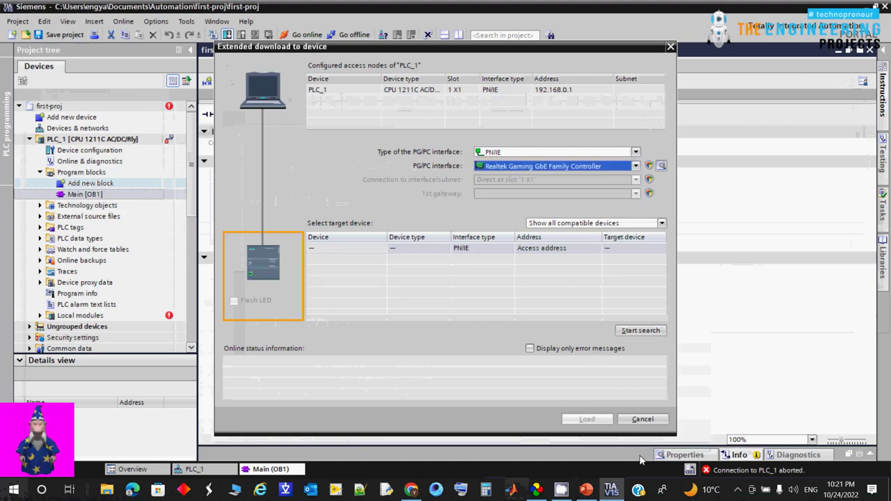
pyautogui.click(639, 420)
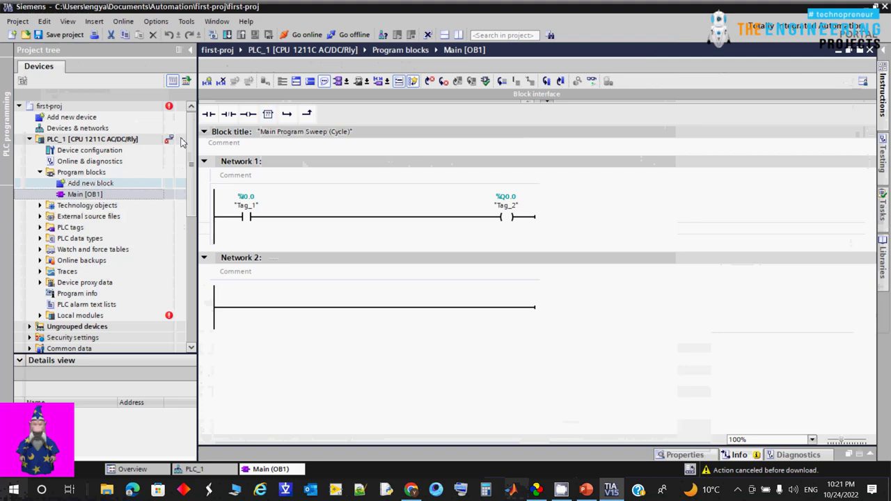
# - Open the extended download for PLC_1 and start S7-PLCSIM V15 from Windows search
pyautogui.click(227, 35)
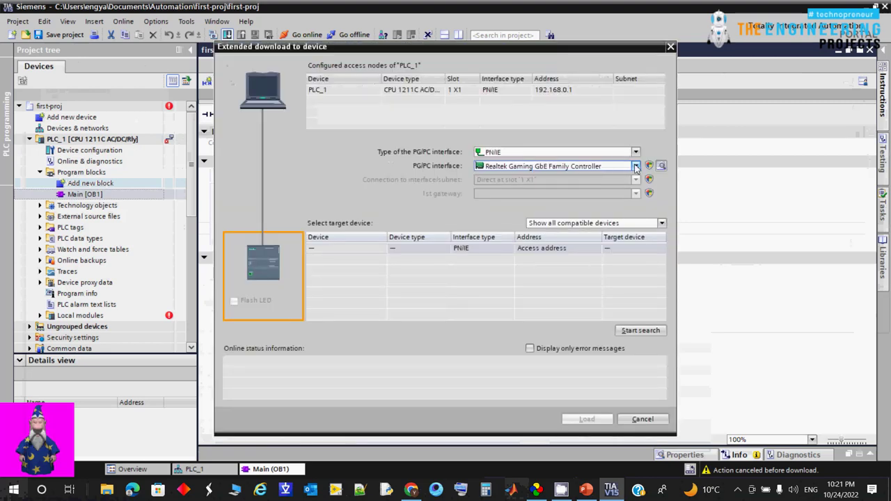
pyautogui.click(14, 491)
pyautogui.write('start')
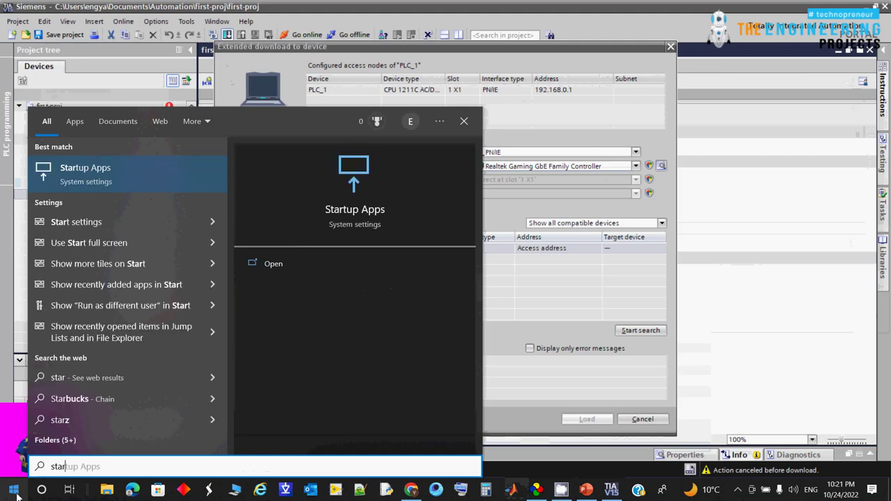
pyautogui.press('BackSpace')
pyautogui.press('BackSpace')
pyautogui.press('BackSpace')
pyautogui.press('BackSpace')
pyautogui.press('BackSpace')
pyautogui.write('plcsim')
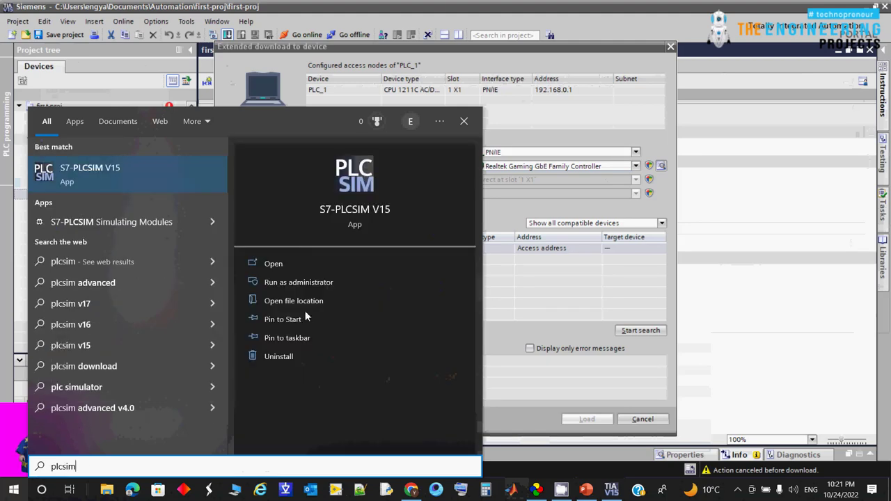
pyautogui.press('Return')
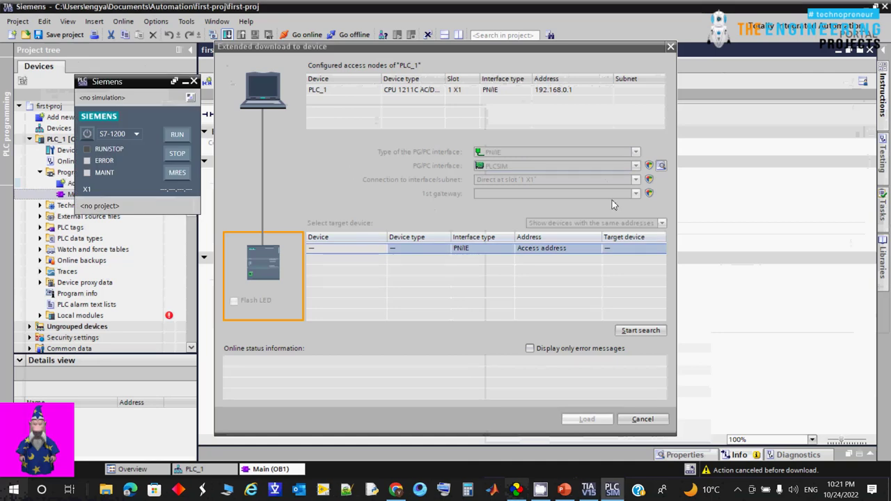
# - Search for target devices over the PLCSIM interface and cancel the download
pyautogui.click(641, 332)
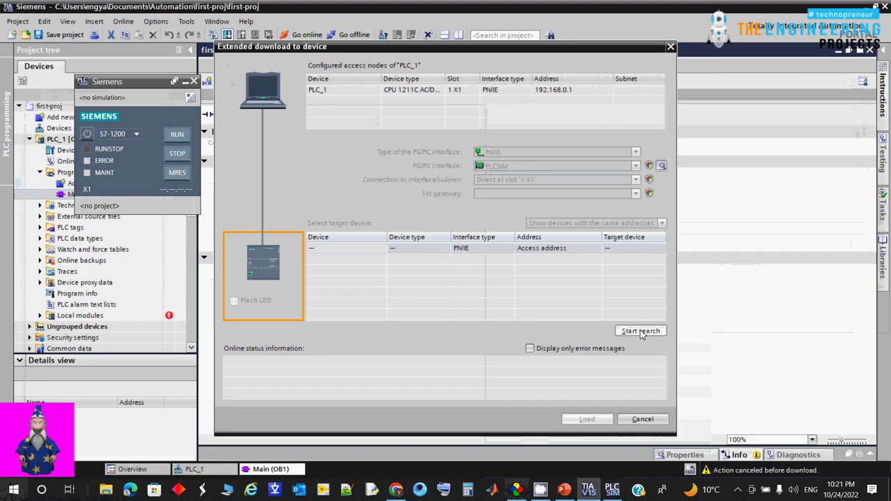
pyautogui.click(640, 332)
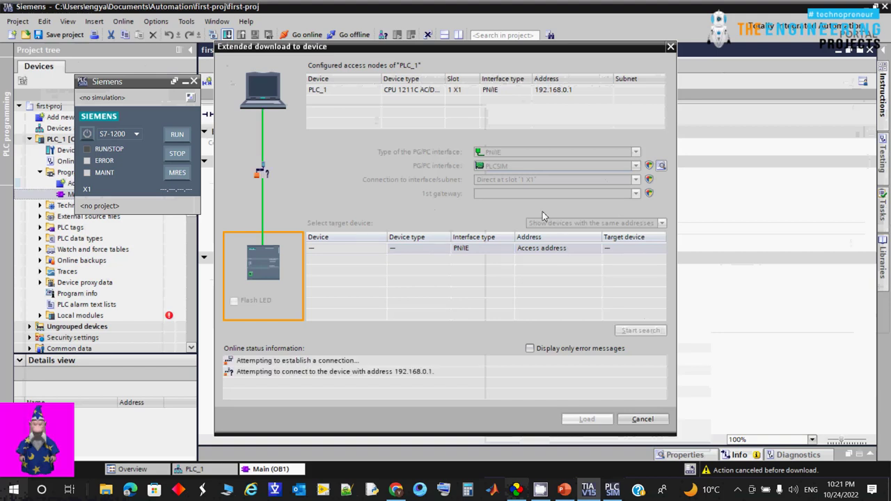
pyautogui.click(400, 87)
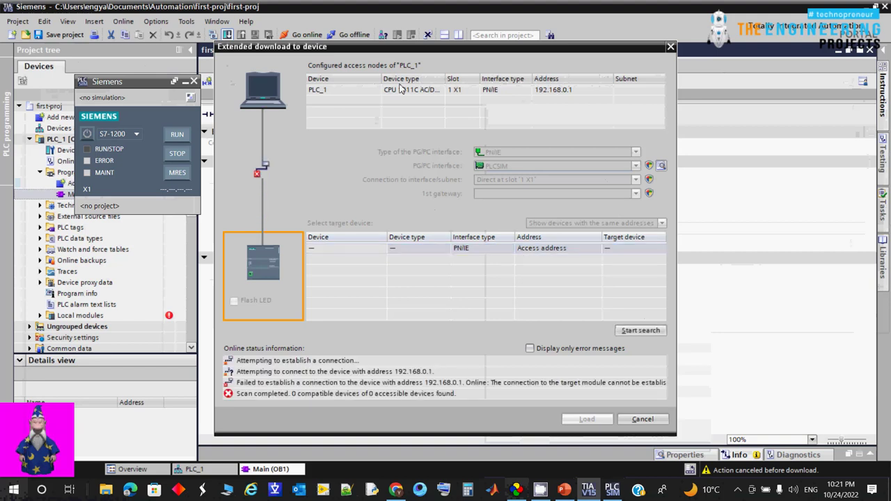
pyautogui.click(642, 419)
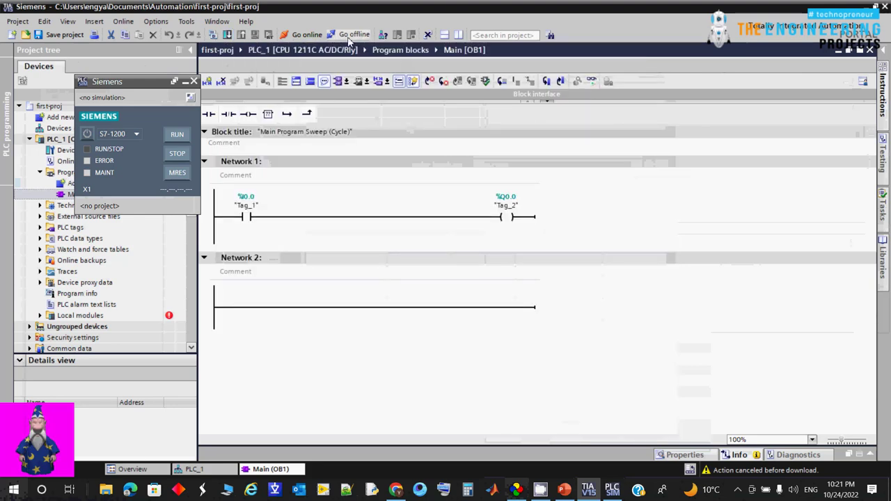
# - Reopen and dismiss the extended download for PLC_1, and exit S7-PLCSIM
pyautogui.click(228, 35)
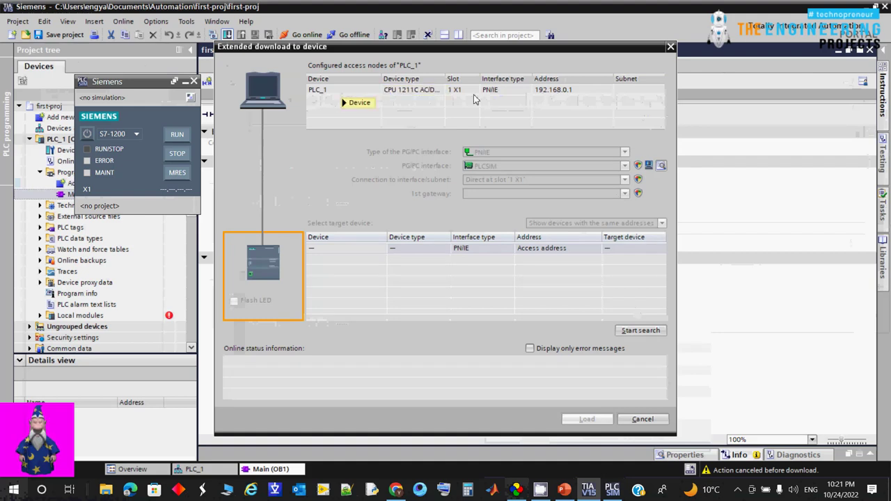
pyautogui.click(671, 49)
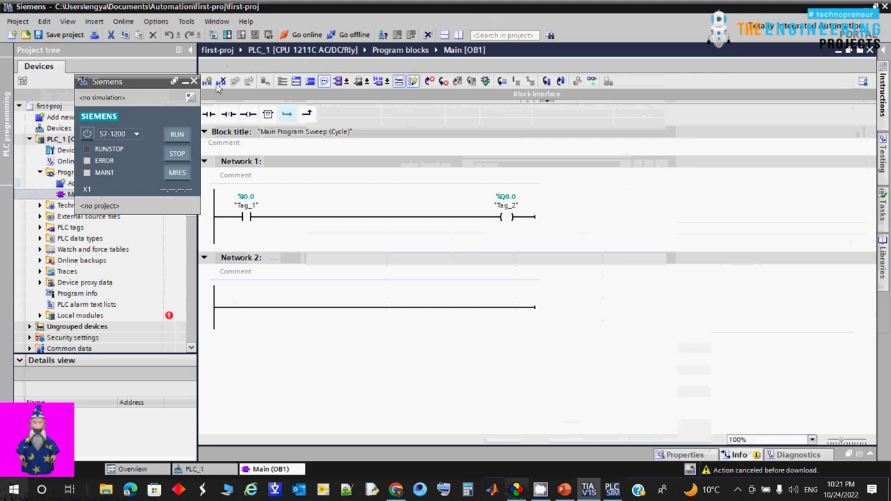
pyautogui.click(194, 80)
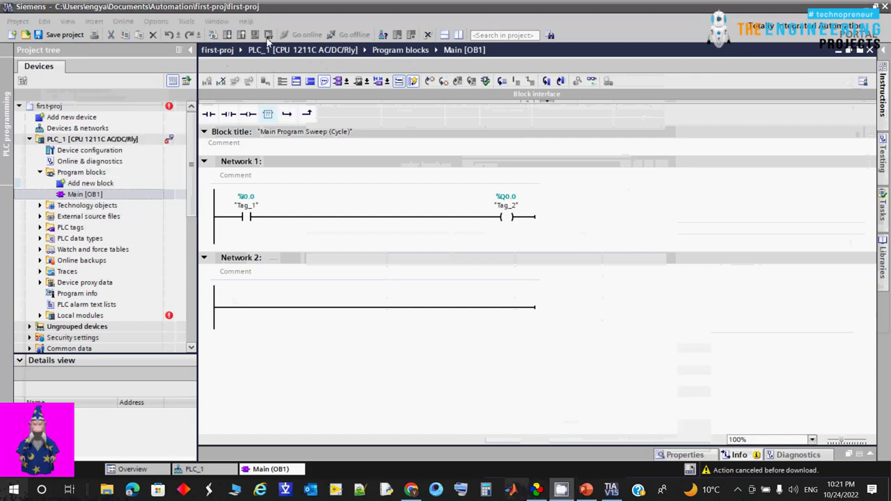
pyautogui.click(565, 273)
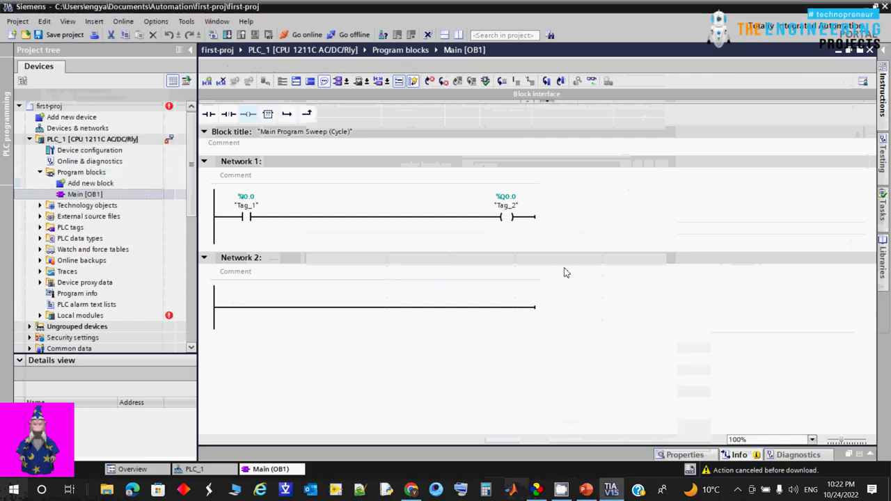
pyautogui.rightClick(561, 490)
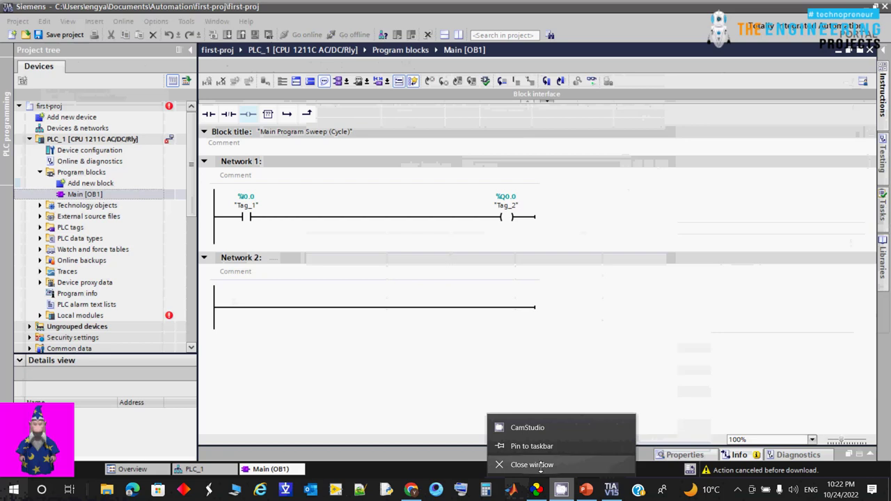
pyautogui.click(541, 464)
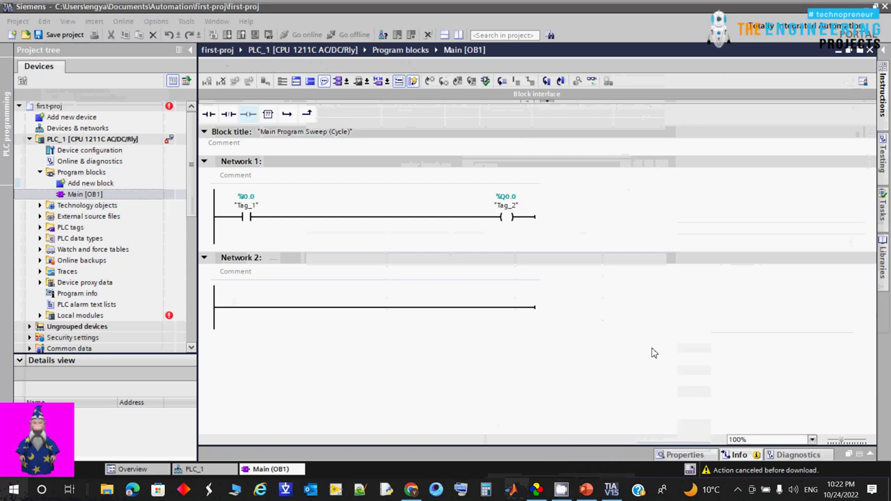
pyautogui.click(740, 491)
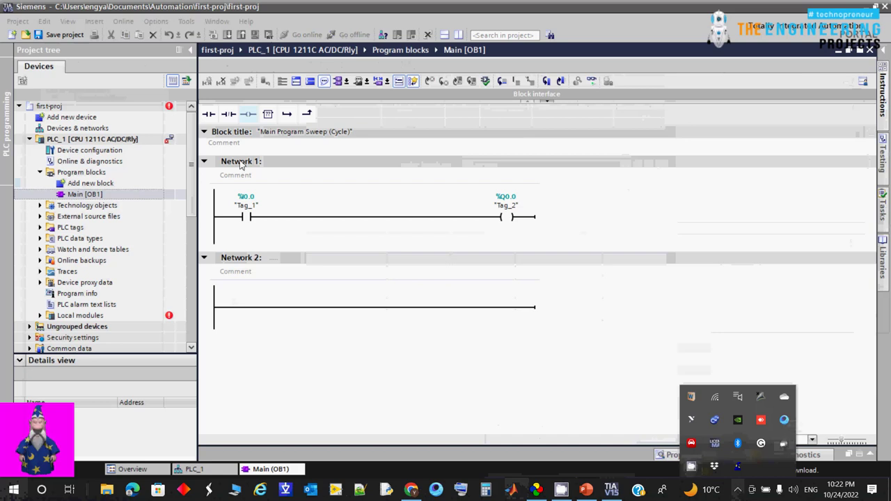
pyautogui.click(282, 100)
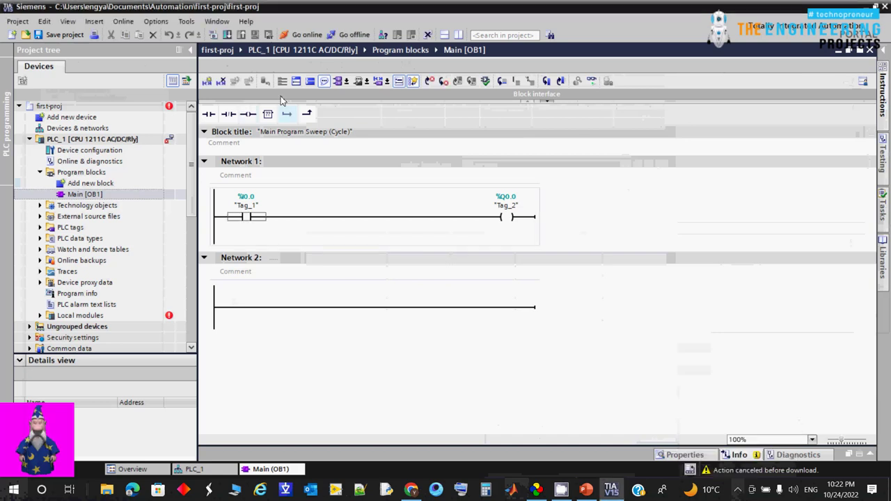
# - Open the extended download for PLC_1 and select PLCSIM as the PG/PC interface
pyautogui.click(228, 36)
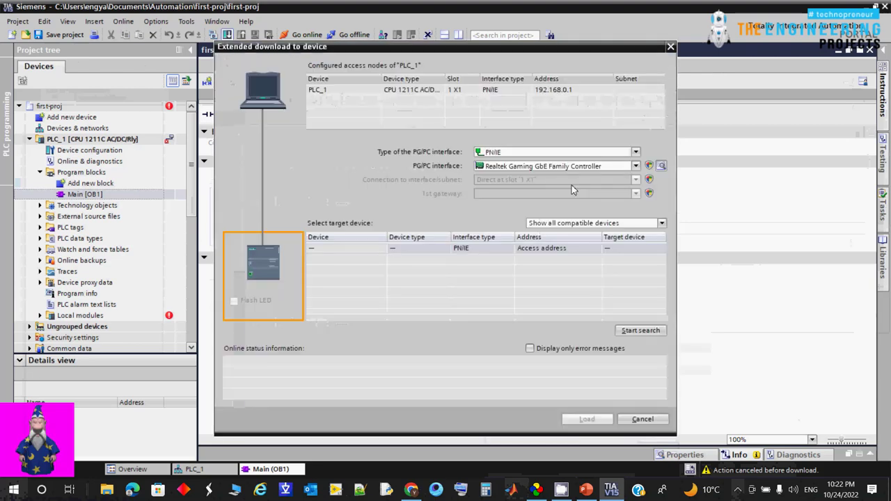
pyautogui.click(635, 167)
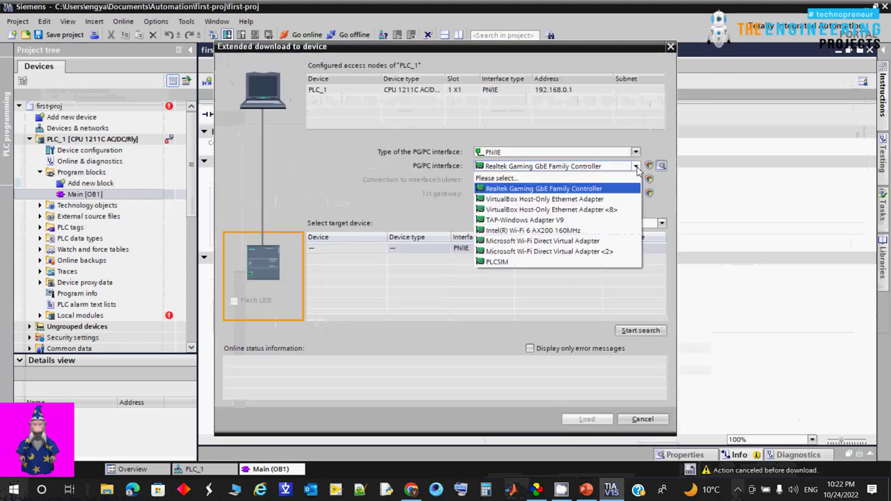
pyautogui.click(566, 263)
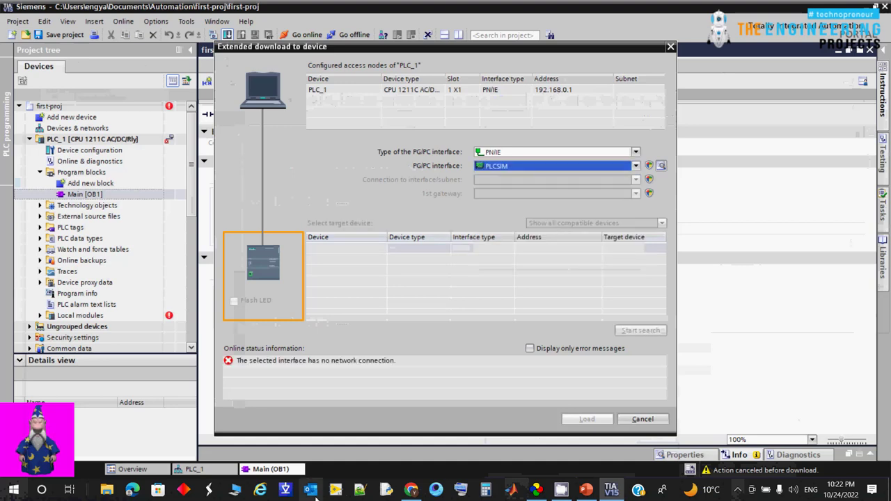
# - Find S7-PLCSIM V15 with a Windows search for "plcsim" and start it
pyautogui.click(12, 493)
pyautogui.write('sim')
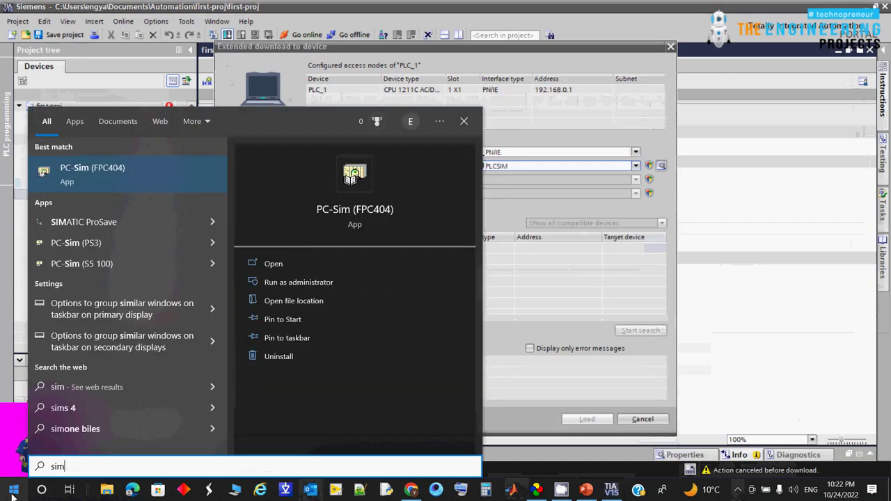
pyautogui.press('BackSpace')
pyautogui.press('BackSpace')
pyautogui.press('BackSpace')
pyautogui.write('plcsim')
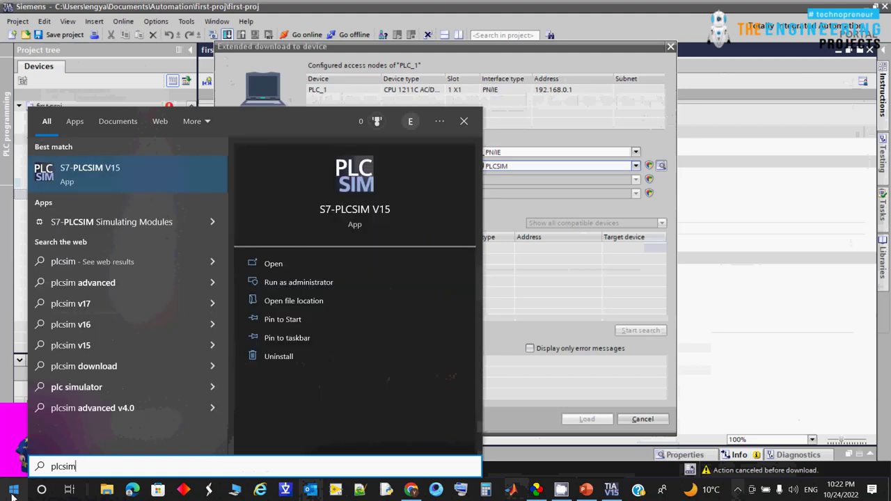
pyautogui.press('Return')
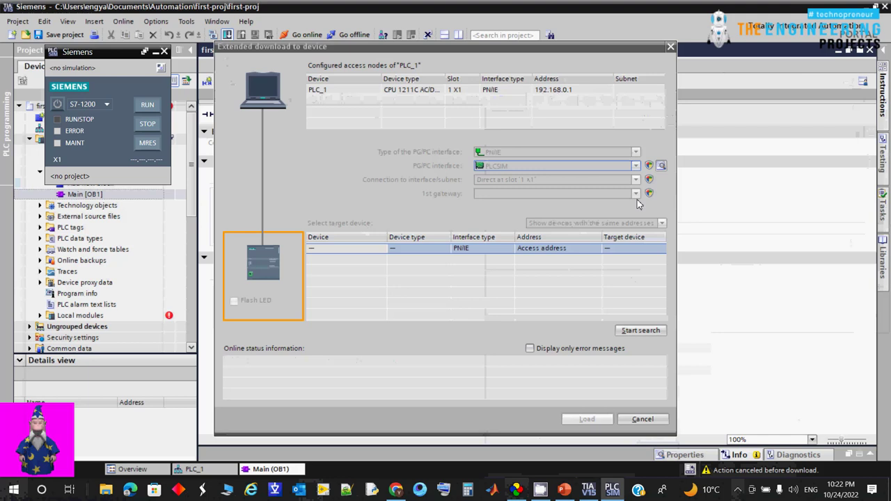
# - Search for target devices over the PLCSIM interface and review the interface's general properties
pyautogui.click(640, 331)
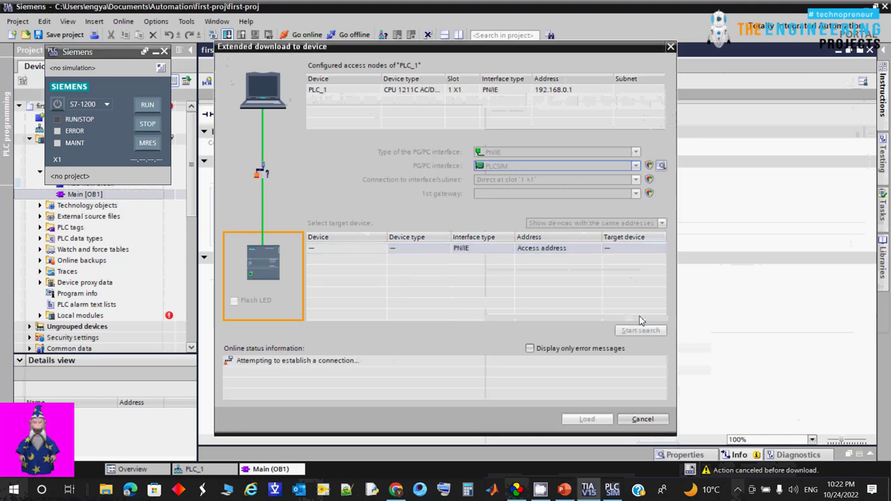
pyautogui.click(662, 166)
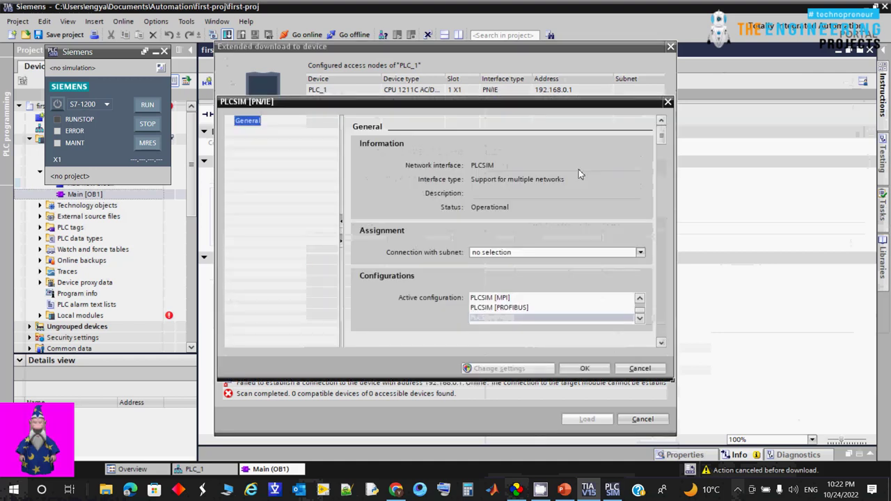
pyautogui.click(533, 253)
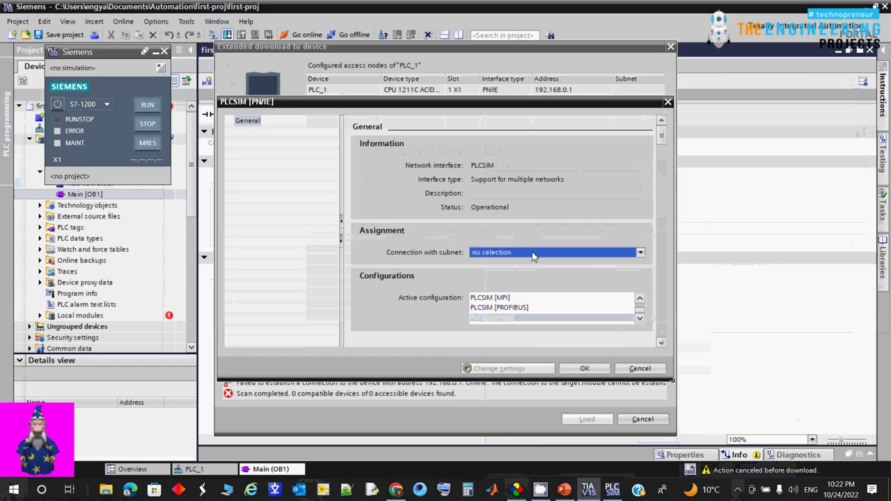
pyautogui.click(505, 317)
pyautogui.click(584, 369)
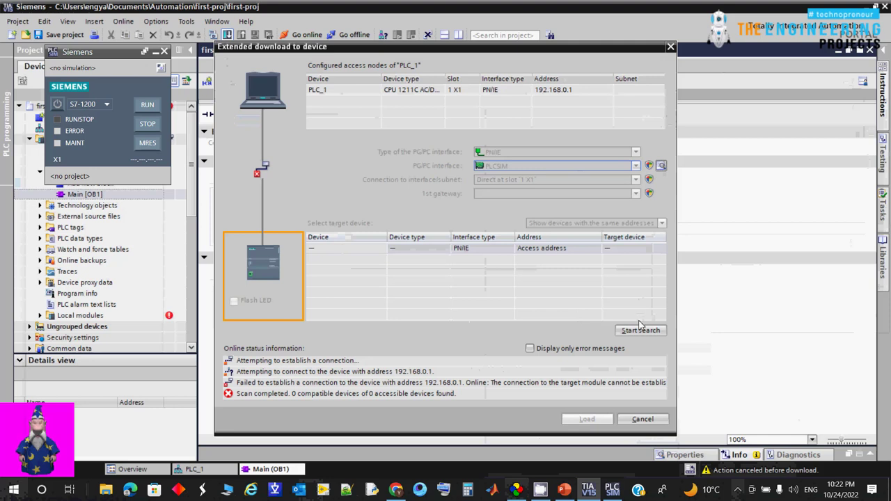
# - Repeat the target device search with only error messages displayed, and close both the extended download and S7-PLCSIM
pyautogui.click(553, 248)
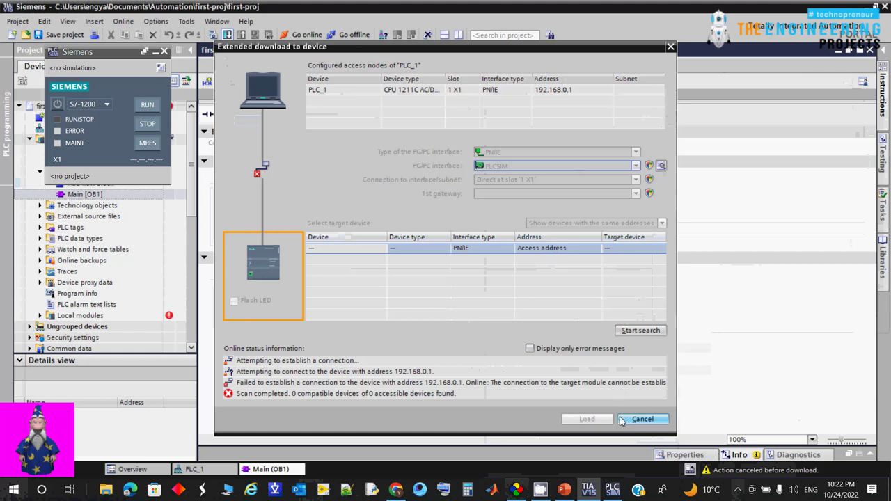
pyautogui.click(578, 350)
pyautogui.click(640, 331)
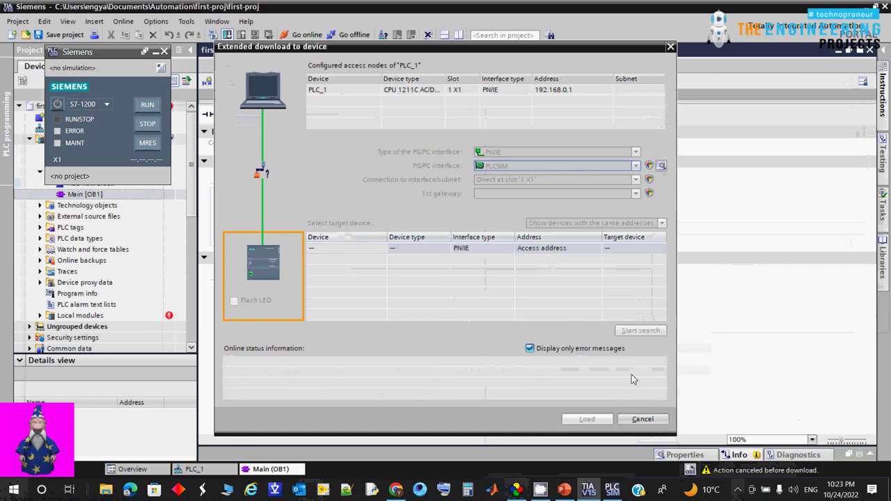
pyautogui.click(642, 419)
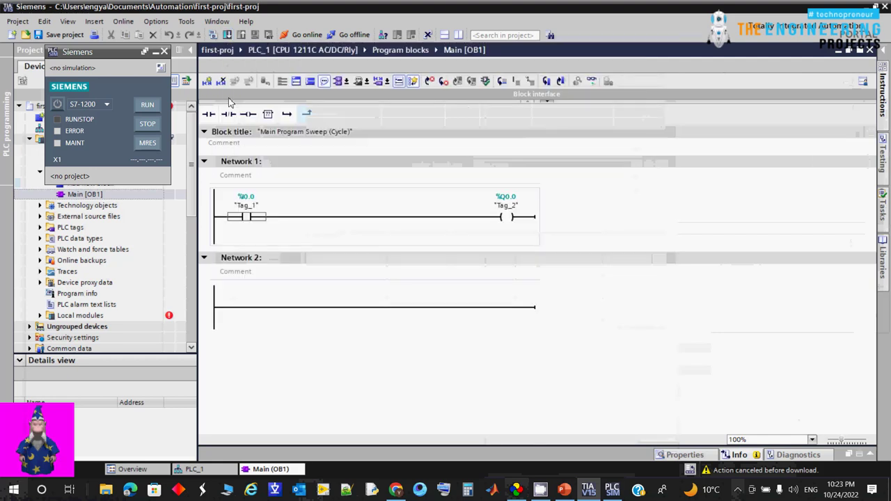
pyautogui.click(165, 52)
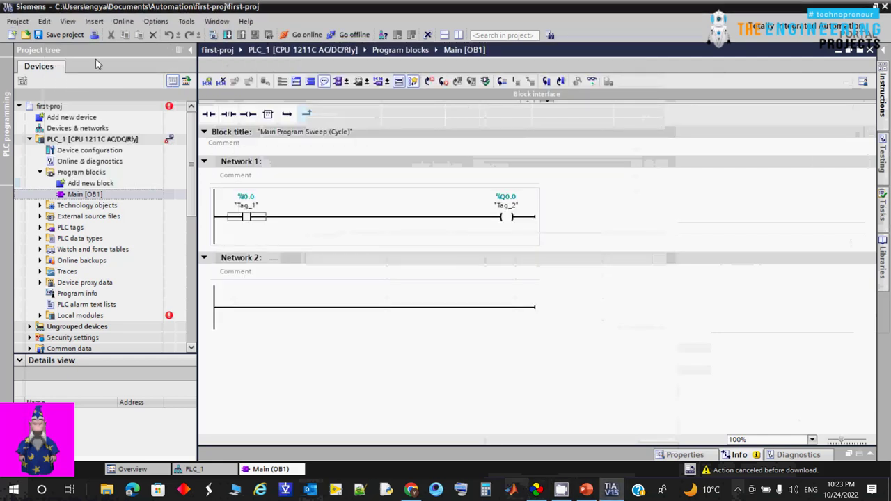
# - Save project first-proj, and close and reopen it from the recent projects
pyautogui.click(55, 36)
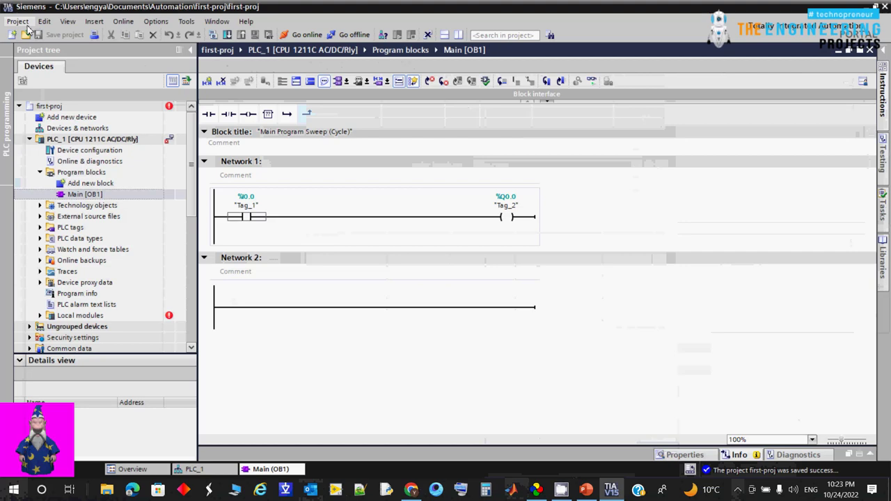
pyautogui.click(17, 20)
pyautogui.click(25, 64)
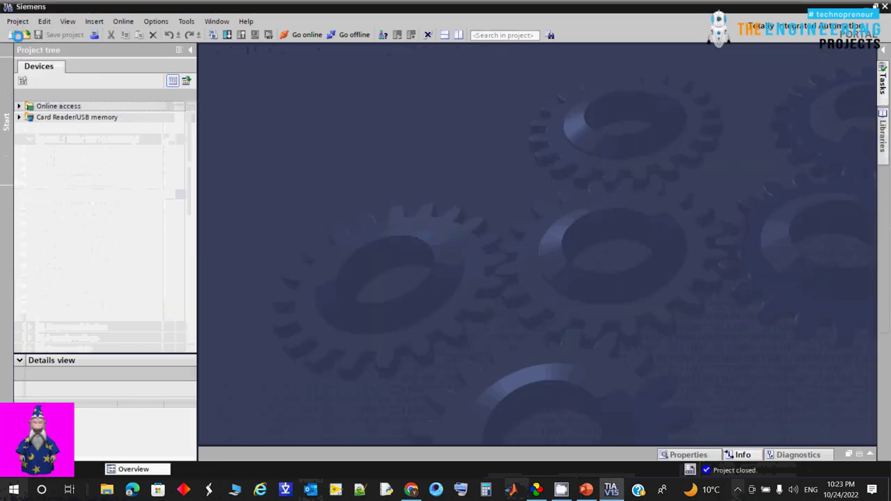
pyautogui.click(17, 21)
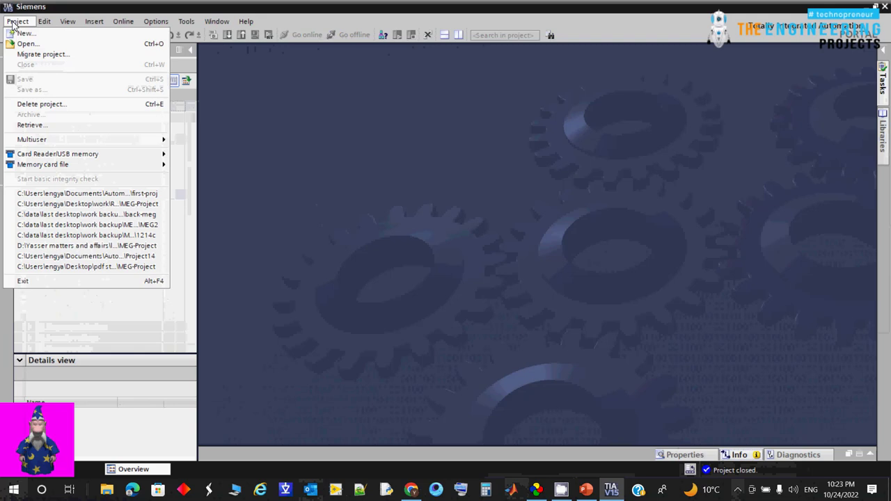
pyautogui.click(90, 193)
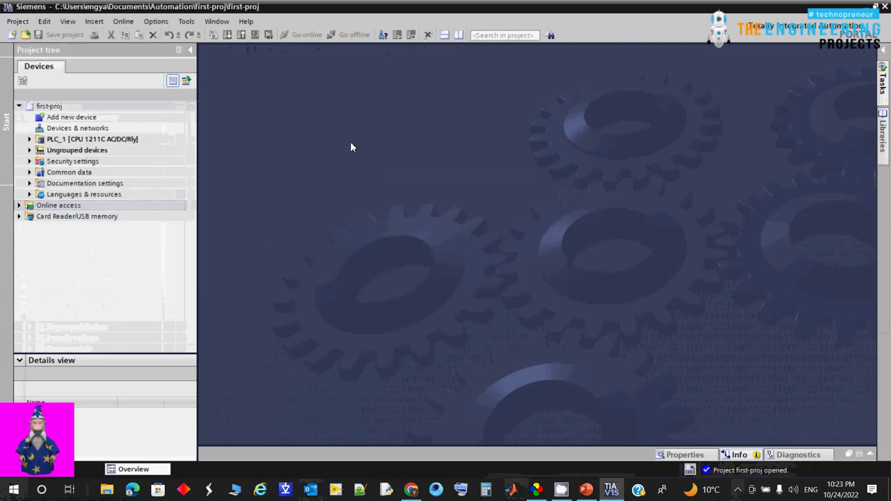
# - Start the simulation for PLC_1 and load its hardware configuration and software to the simulated PLC without starting the modules
pyautogui.doubleClick(102, 140)
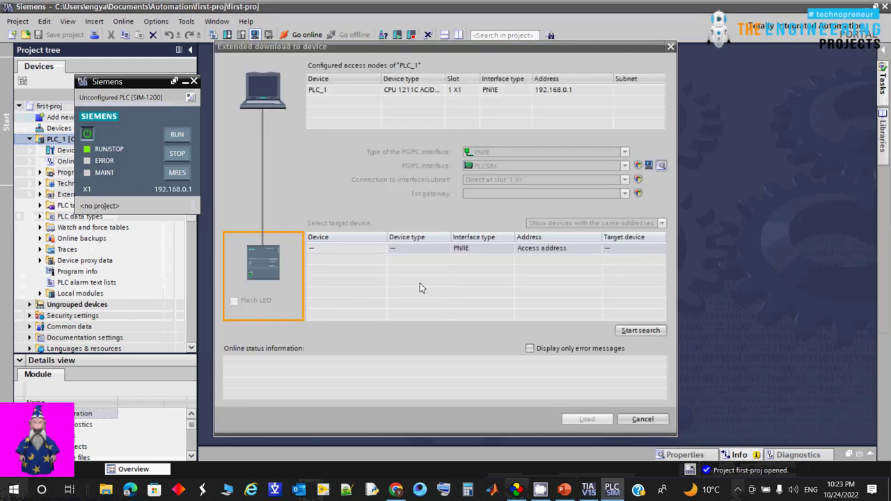
pyautogui.click(641, 419)
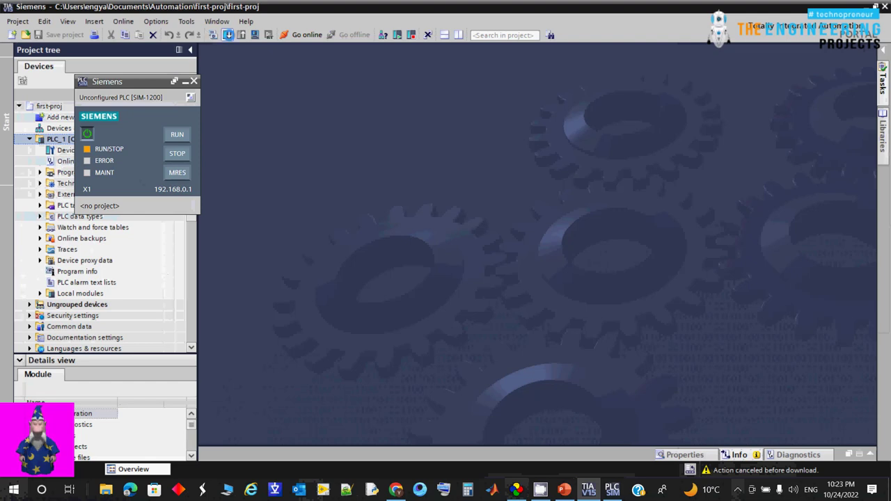
pyautogui.click(228, 35)
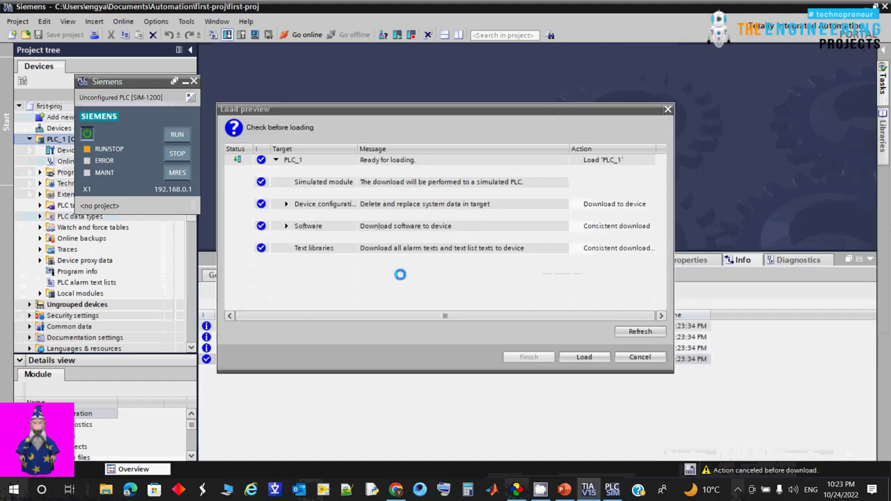
pyautogui.click(584, 357)
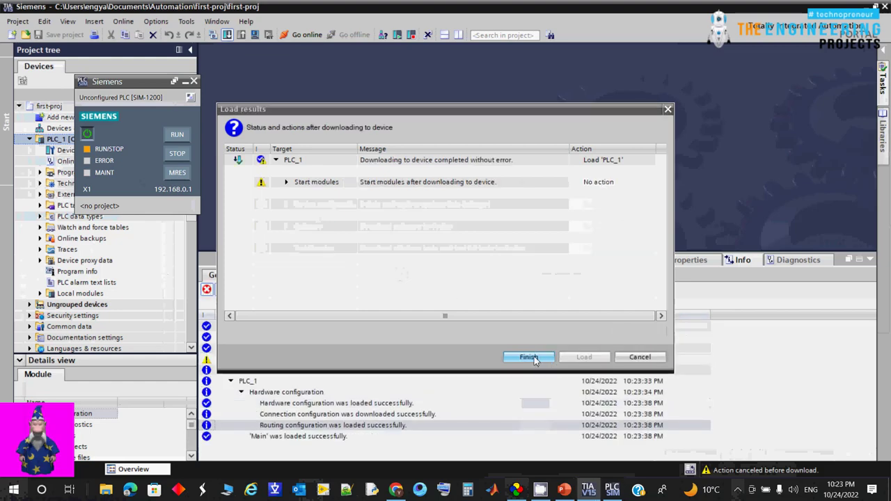
pyautogui.click(528, 357)
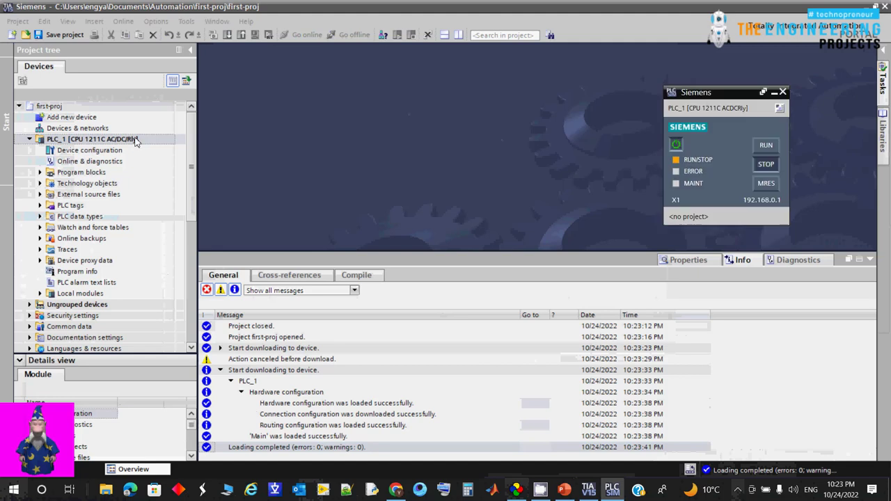
# - Open the Main [OB1] block from the program blocks of PLC_1
pyautogui.doubleClick(63, 172)
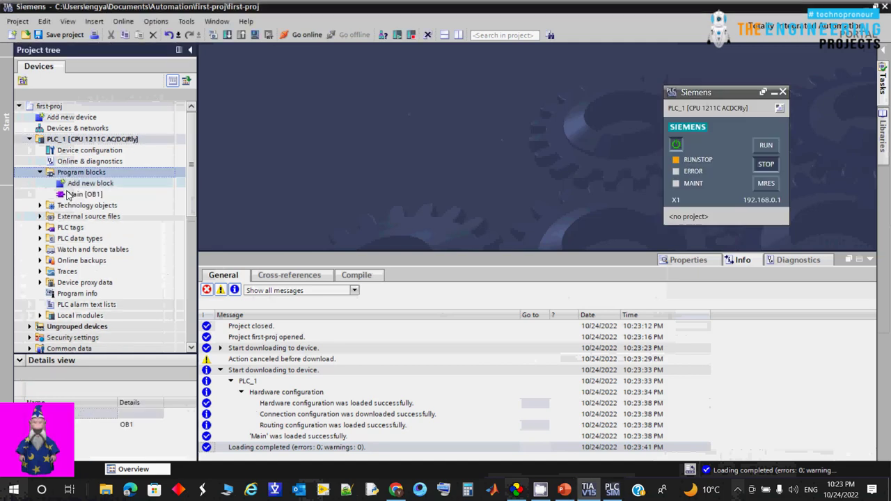
pyautogui.click(68, 195)
pyautogui.press('F2')
pyautogui.press('Return')
pyautogui.press('Return')
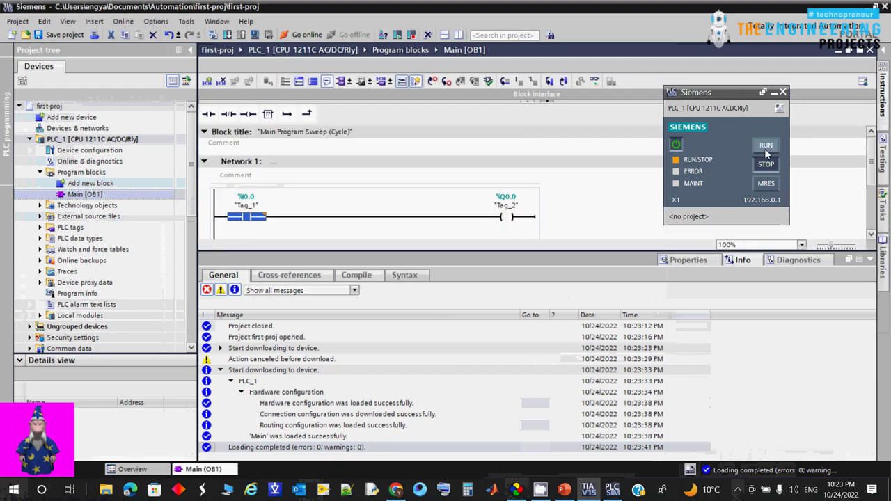
# - Switch the simulated CPU to RUN mode and turn on monitoring for Main [OB1]
pyautogui.click(397, 34)
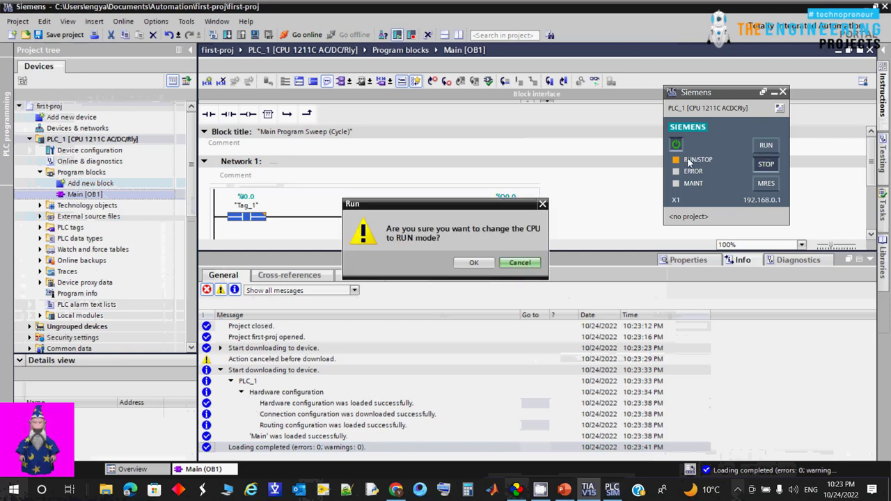
pyautogui.click(489, 263)
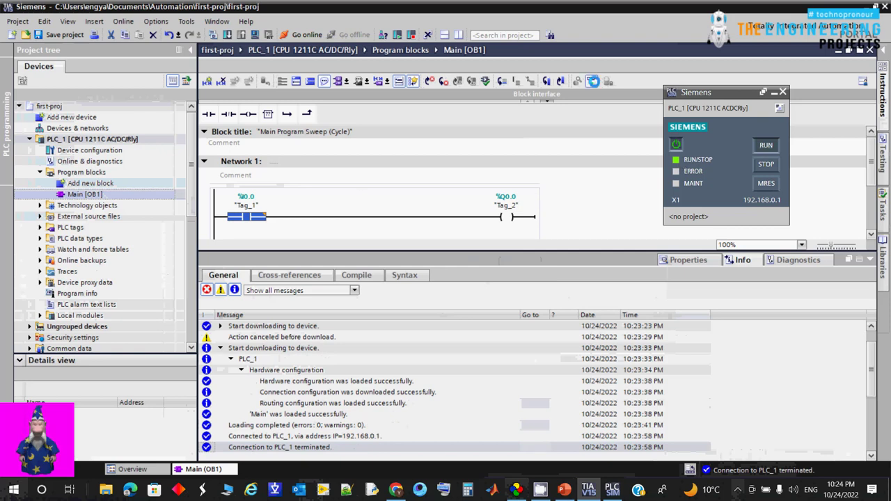
pyautogui.click(593, 80)
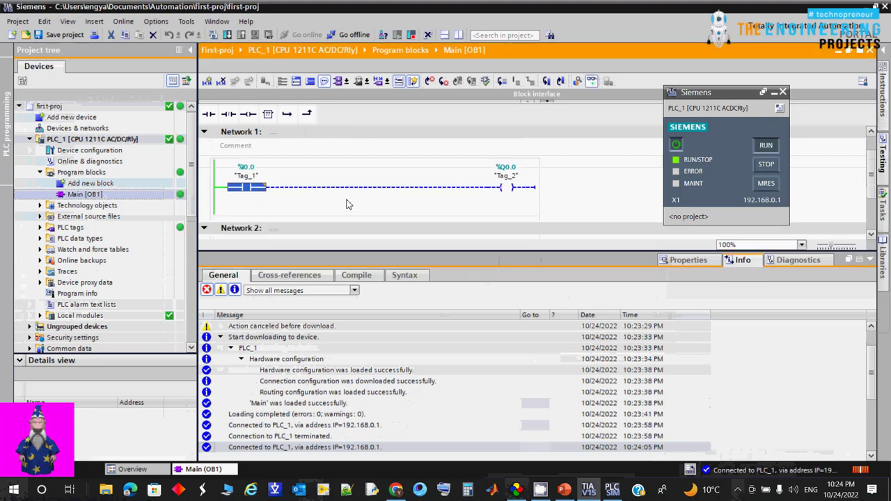
# - Modify the value of the Tag_1 contact (%I0.0) in Network 1 while monitoring
pyautogui.rightClick(252, 188)
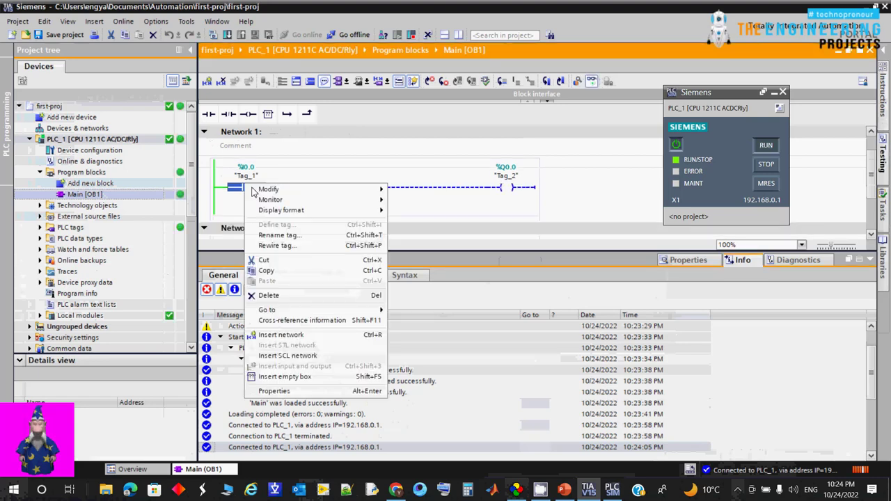
pyautogui.moveTo(337, 192)
pyautogui.click(415, 202)
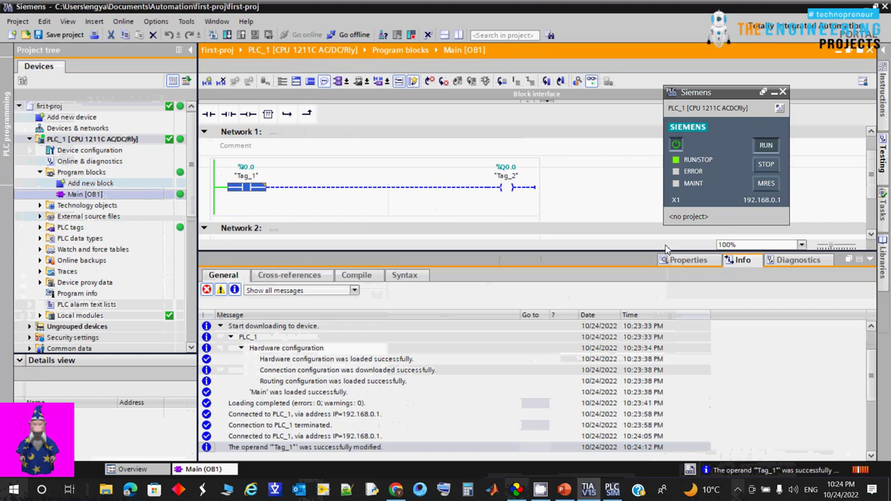
# - Collapse the message area below the ladder editor and toggle monitoring of Main [OB1] off and on again
pyautogui.click(869, 259)
pyautogui.click(511, 320)
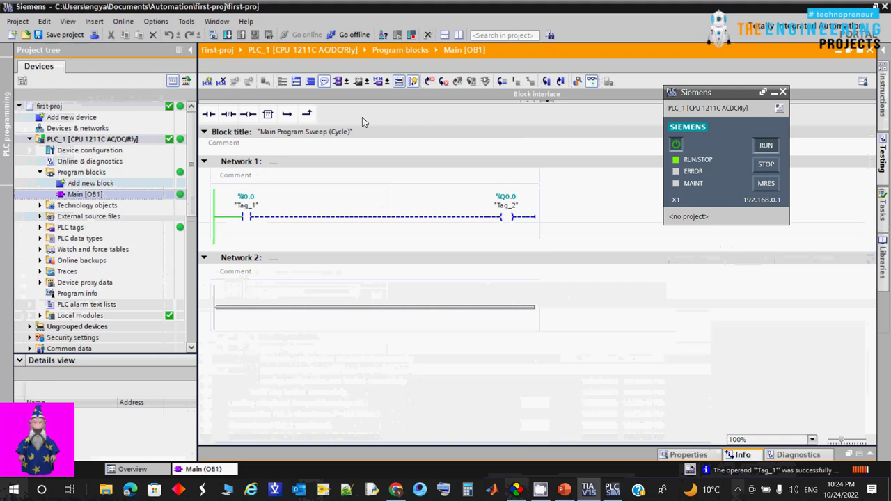
pyautogui.click(591, 81)
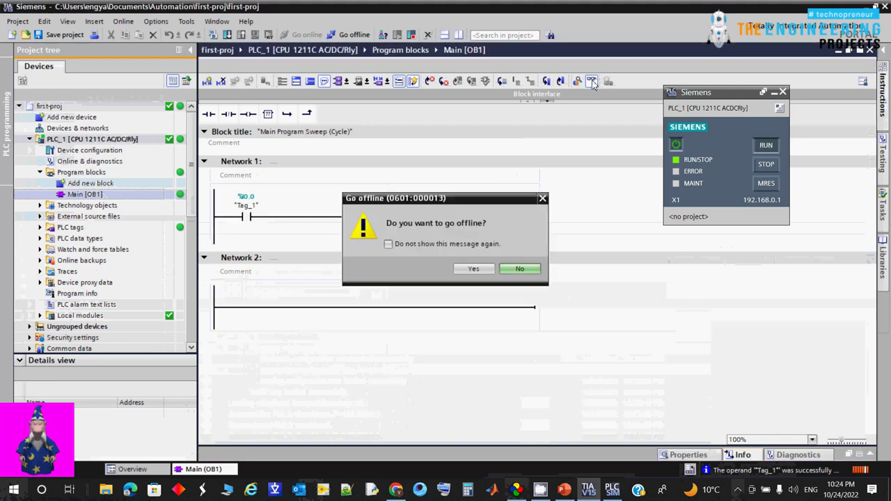
pyautogui.press('Return')
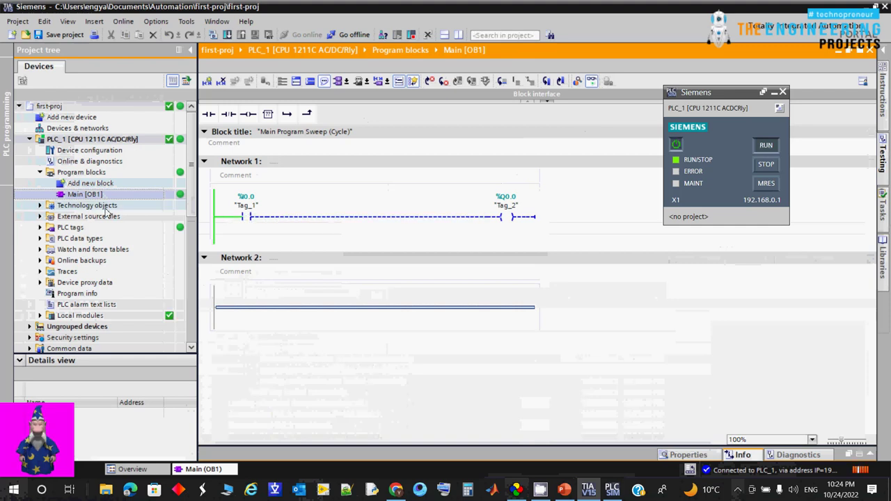
# - Show all PLC tags of PLC_1, move the simulator panel clear of the tag table, and return to Main [OB1]
pyautogui.click(40, 206)
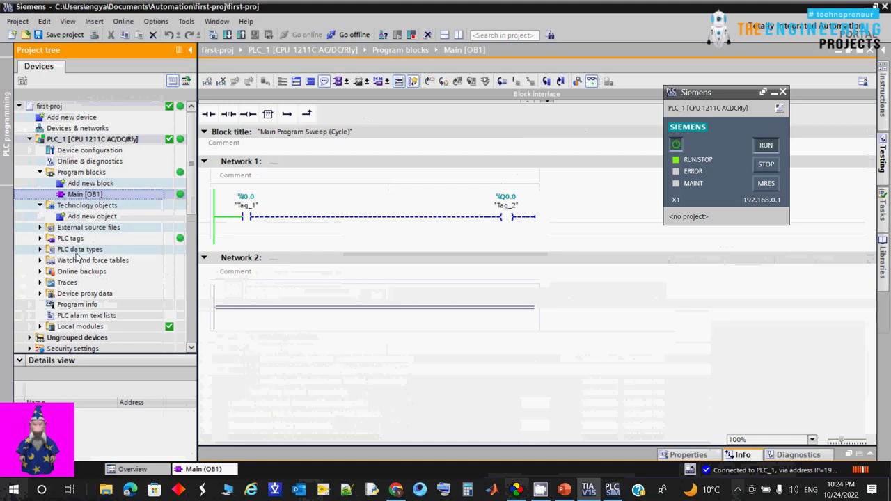
pyautogui.click(40, 238)
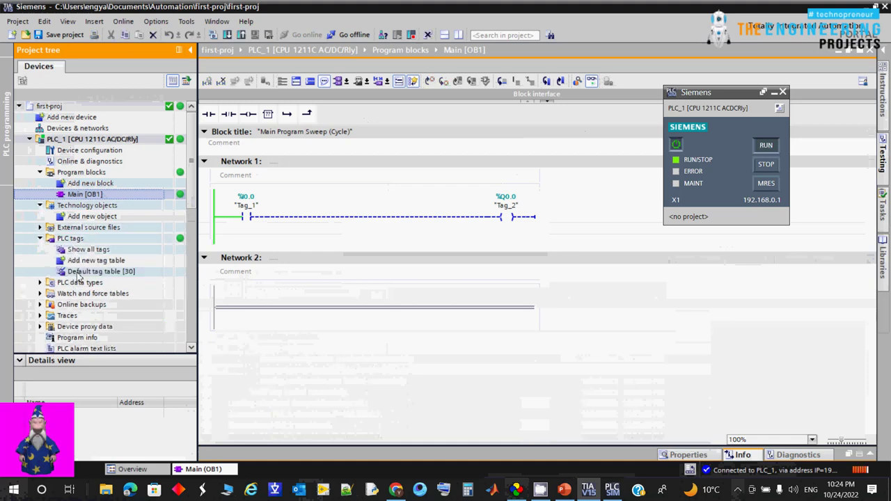
pyautogui.click(78, 272)
pyautogui.click(116, 263)
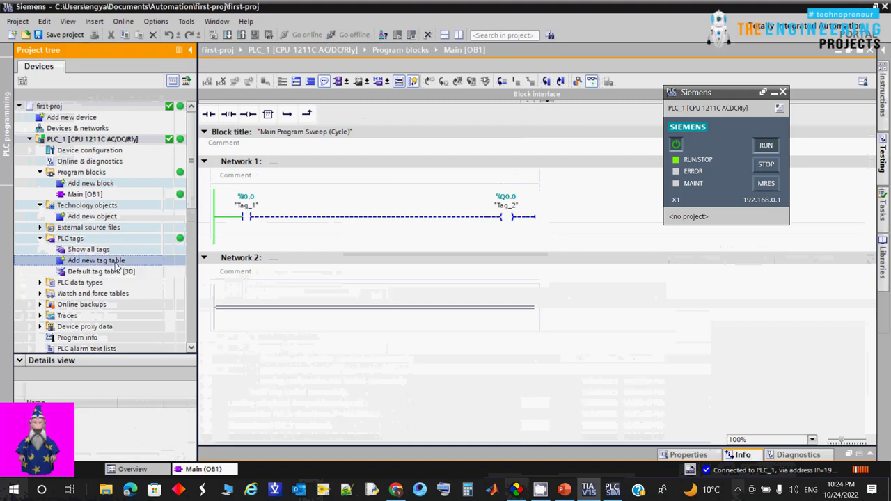
pyautogui.doubleClick(89, 249)
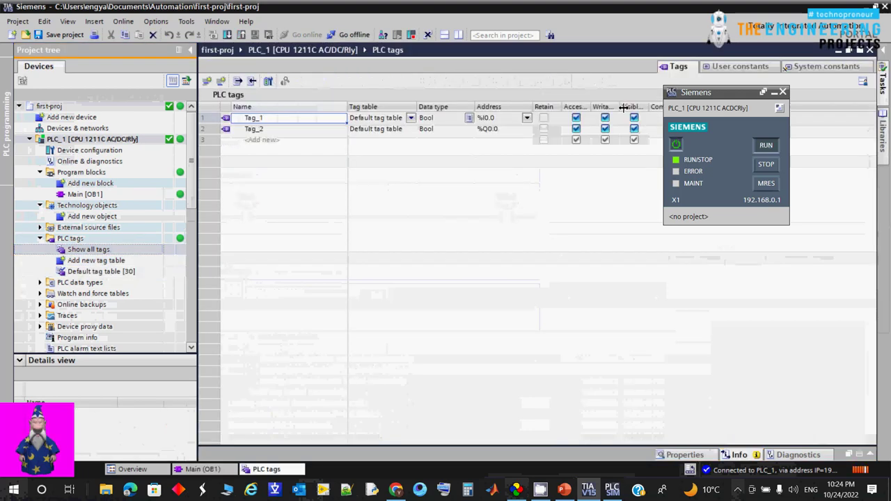
pyautogui.moveTo(697, 92); pyautogui.dragTo(751, 148)
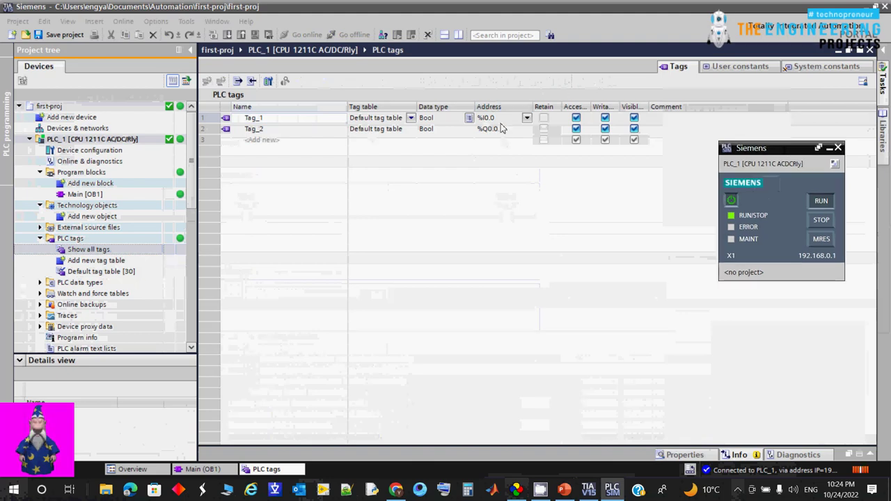
pyautogui.click(557, 101)
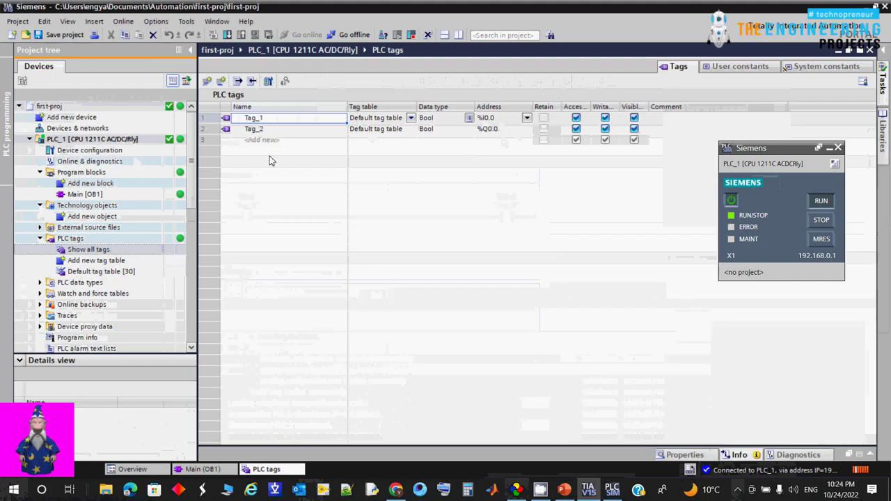
pyautogui.click(841, 54)
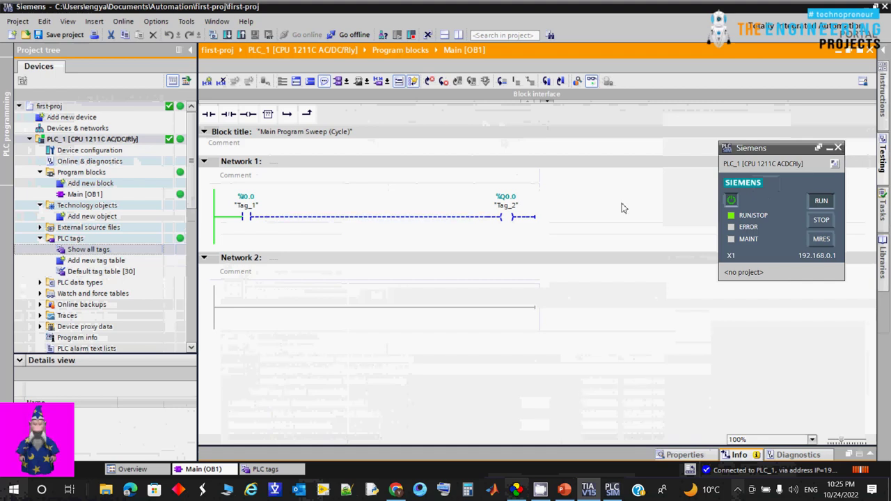
# - Go offline from PLC_1 and switch the S7-PLCSIM compact panel to its project view
pyautogui.click(353, 35)
pyautogui.click(254, 222)
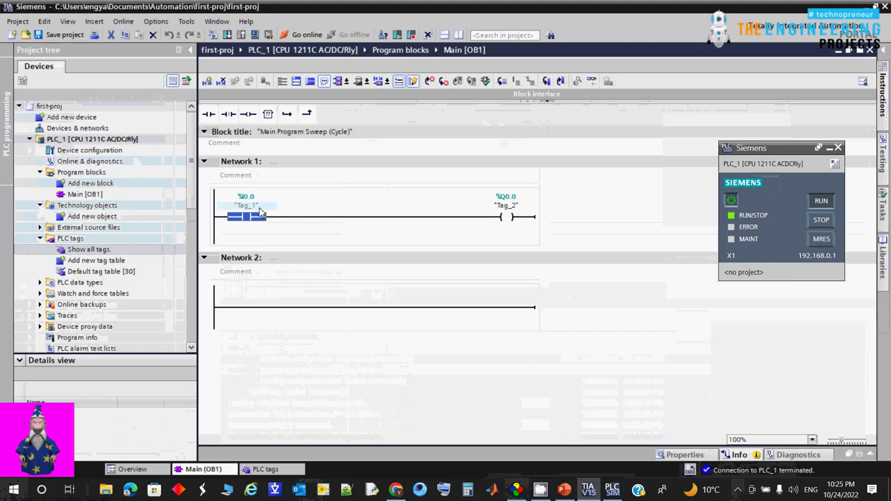
pyautogui.moveTo(258, 222)
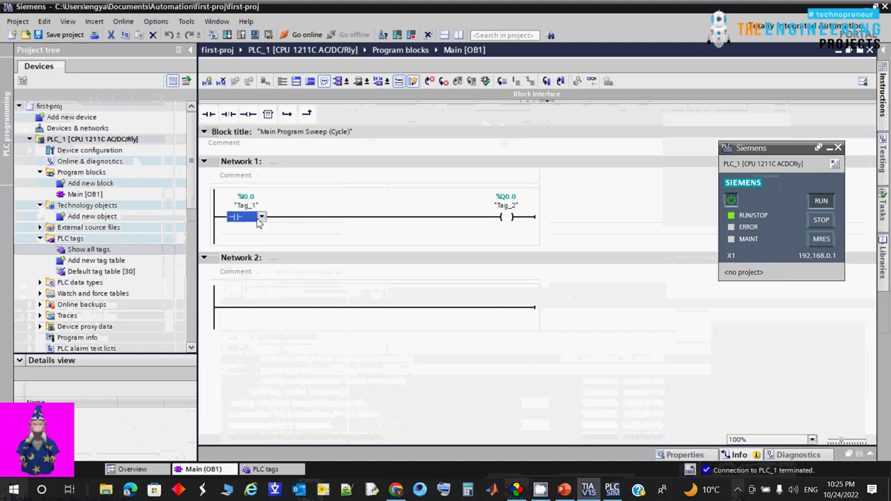
pyautogui.click(724, 221)
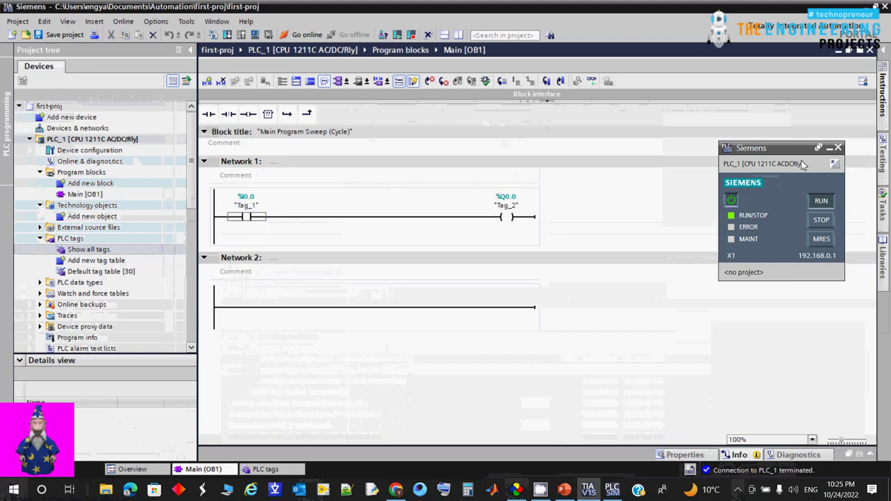
pyautogui.click(835, 163)
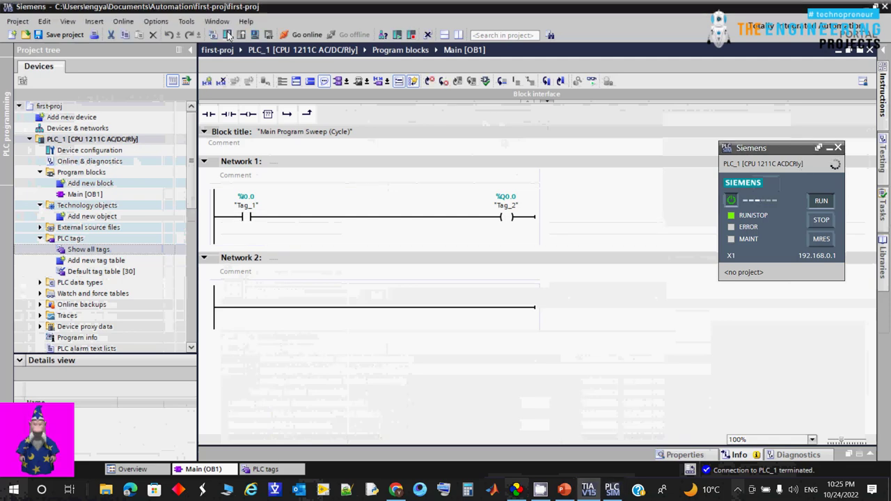
# - Start the CPU from TIA Portal, confirm the change to RUN mode, and return to S7-PLCSIM
pyautogui.click(397, 34)
pyautogui.click(476, 262)
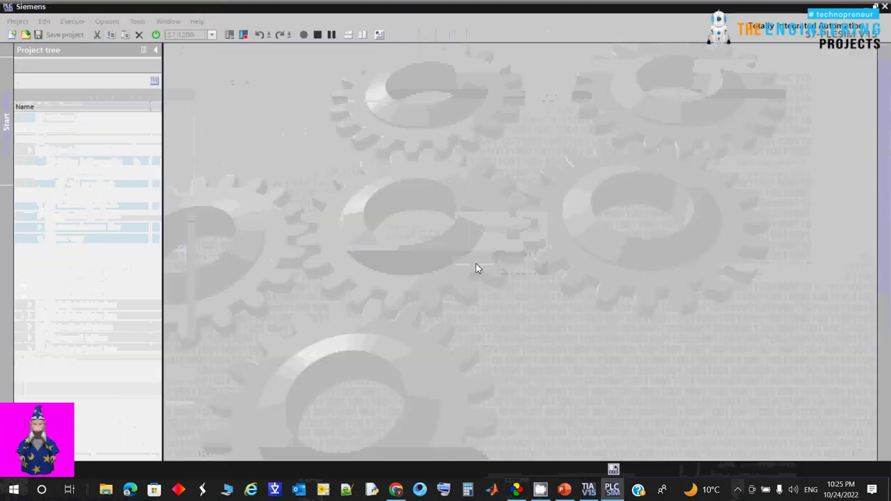
pyautogui.click(612, 493)
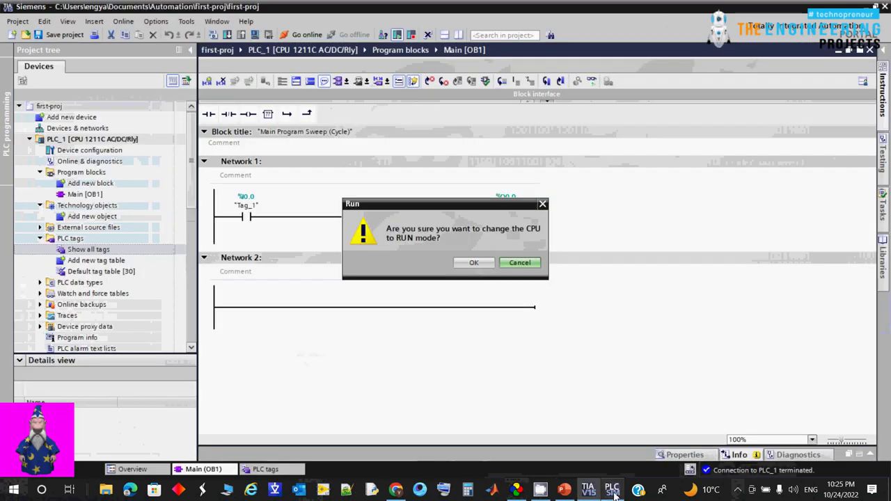
pyautogui.click(479, 263)
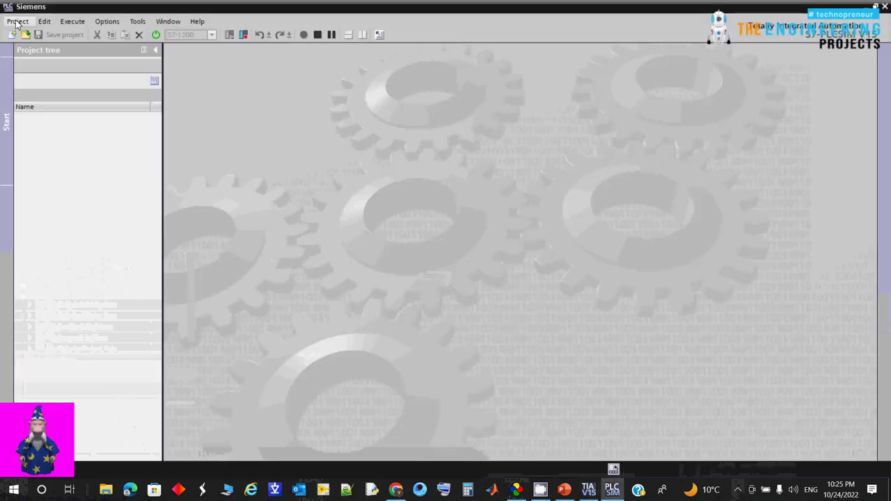
# - Create a new S7-PLCSIM project named Project33 in the default Simulation folder
pyautogui.click(17, 25)
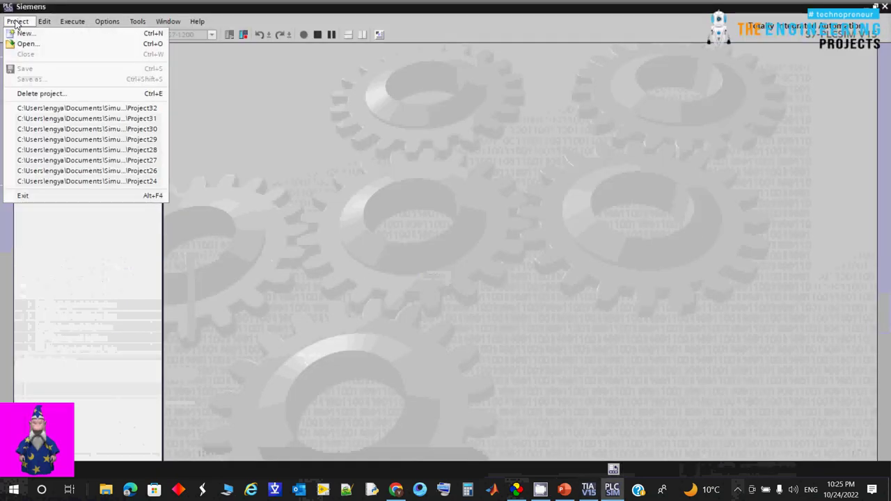
pyautogui.click(36, 38)
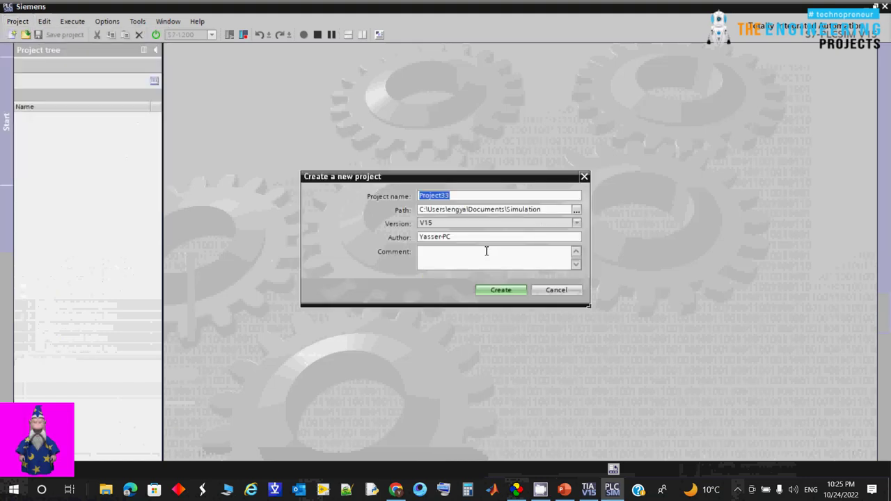
pyautogui.click(499, 289)
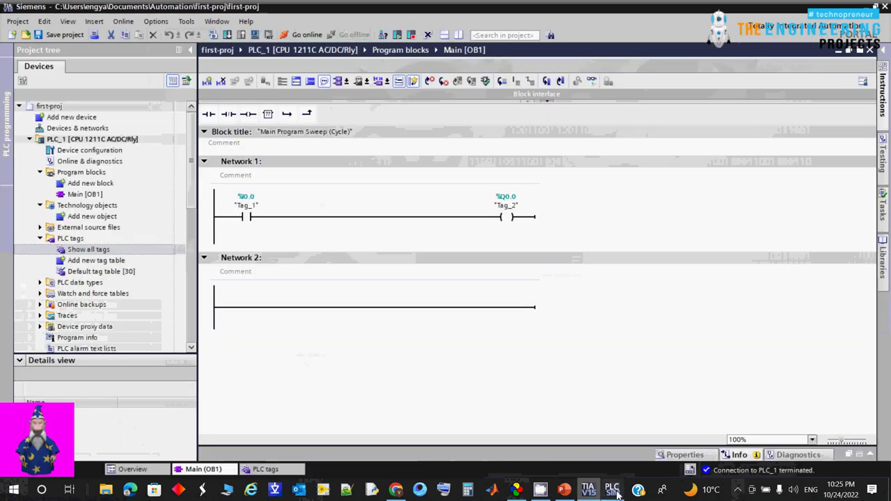
pyautogui.click(614, 491)
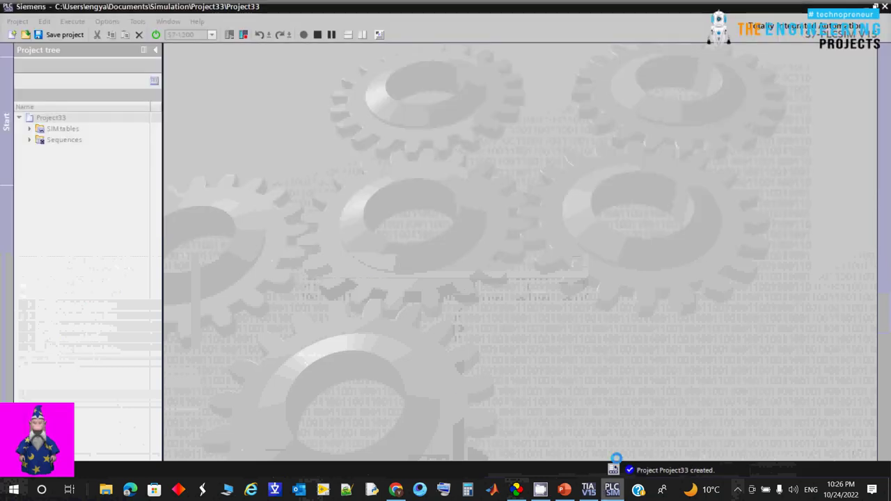
pyautogui.click(588, 490)
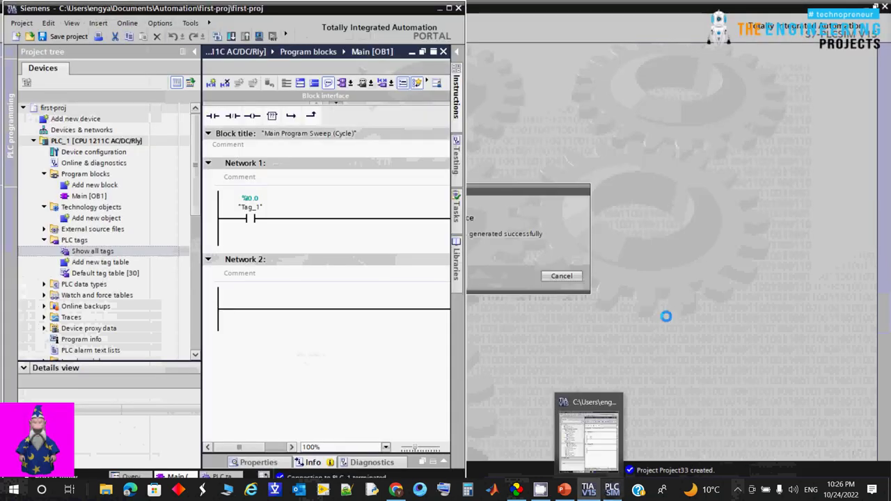
pyautogui.click(576, 216)
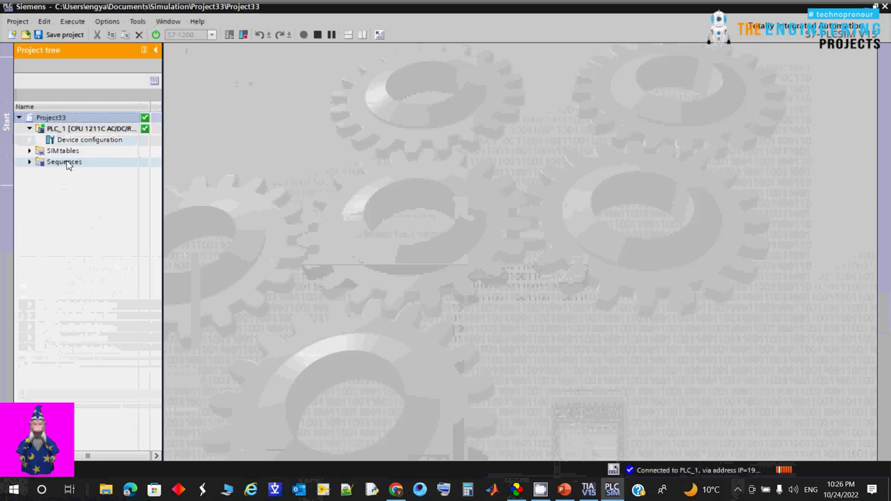
# - Open SIM table_1 of Project33 and add Tag_1 and Tag_2 to it
pyautogui.doubleClick(63, 150)
pyautogui.click(115, 174)
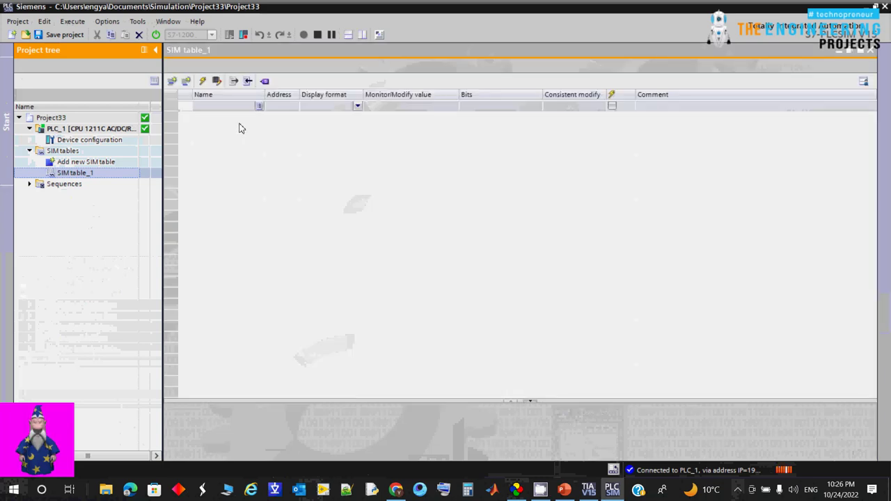
pyautogui.click(222, 106)
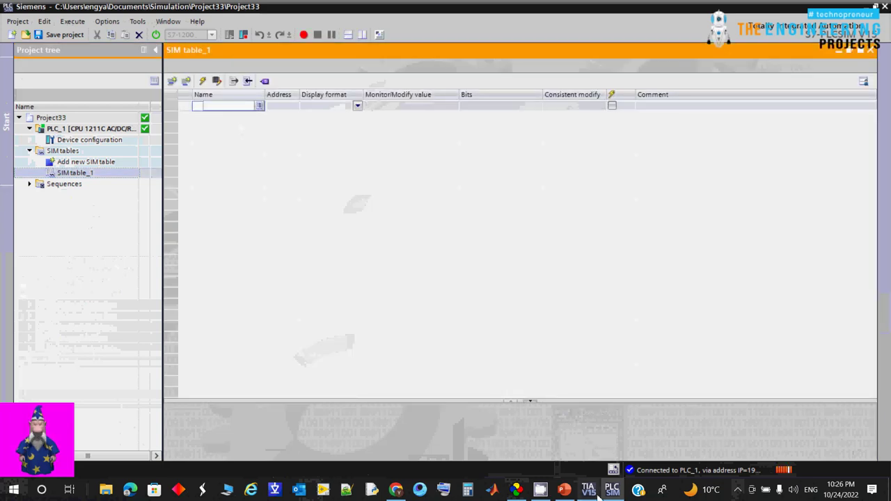
pyautogui.write('t')
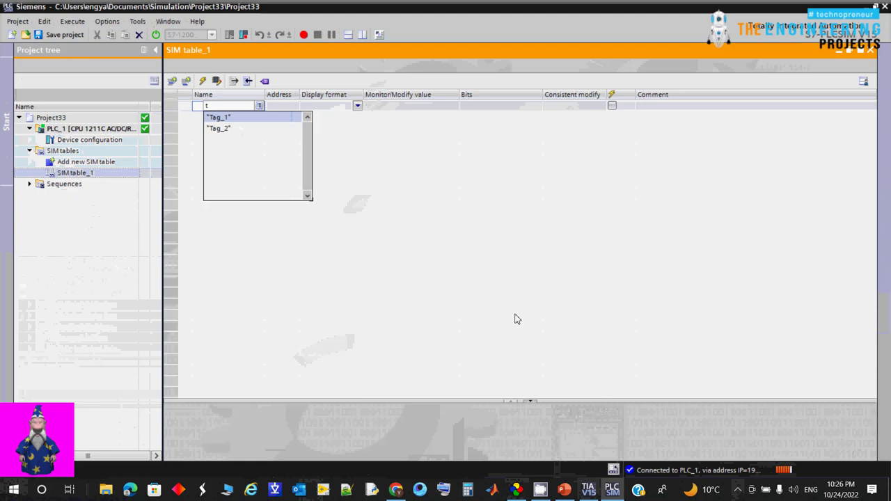
pyautogui.press('Return')
pyautogui.press('Return')
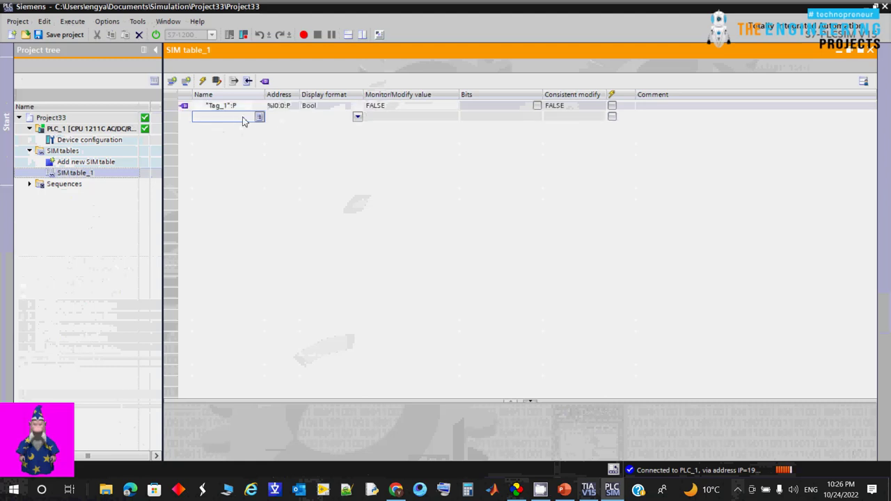
pyautogui.click(257, 116)
pyautogui.click(219, 139)
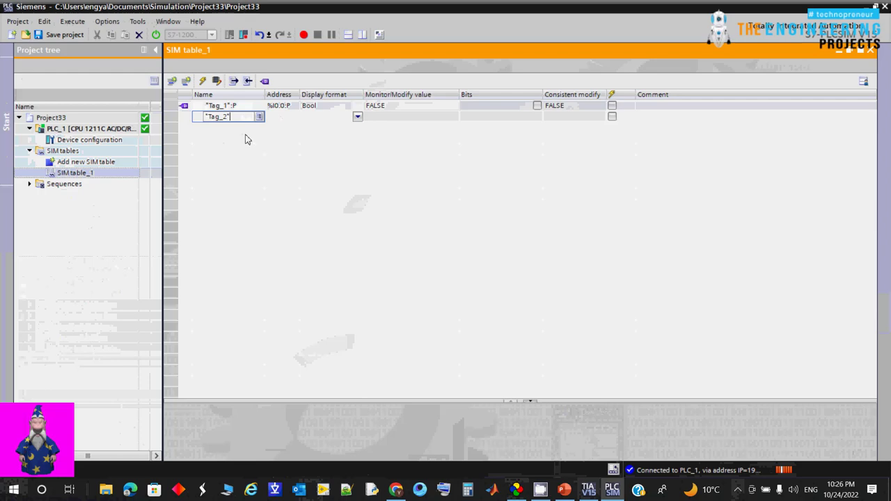
pyautogui.press('Return')
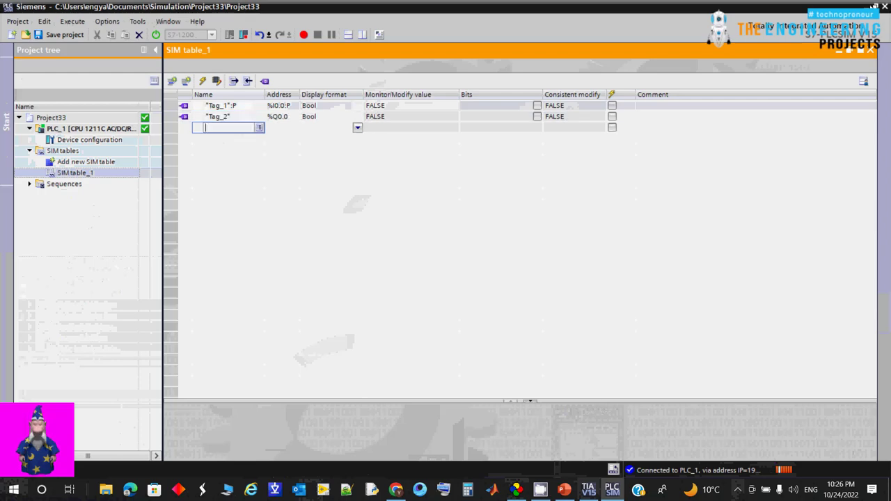
# - Place the S7-PLCSIM window beside the TIA Portal window and collapse the project tree in both
pyautogui.press('super+Down')
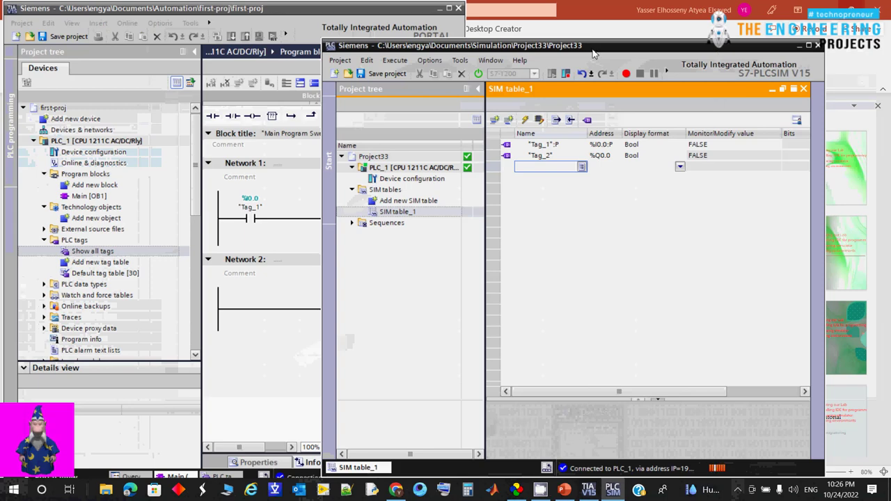
pyautogui.moveTo(593, 54); pyautogui.dragTo(729, 43)
pyautogui.click(379, 241)
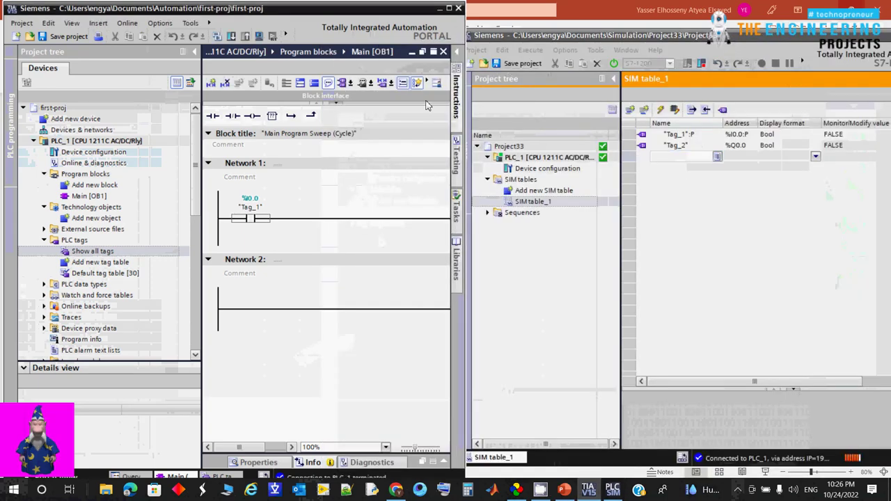
pyautogui.click(190, 83)
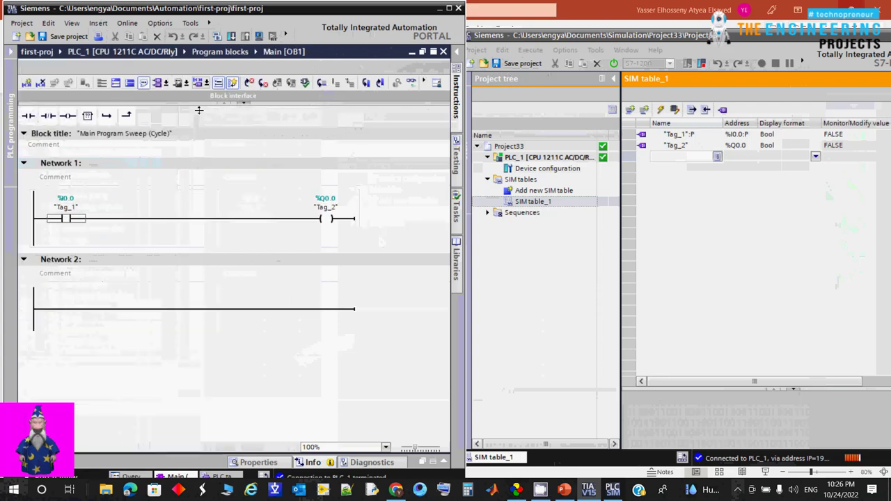
pyautogui.click(614, 79)
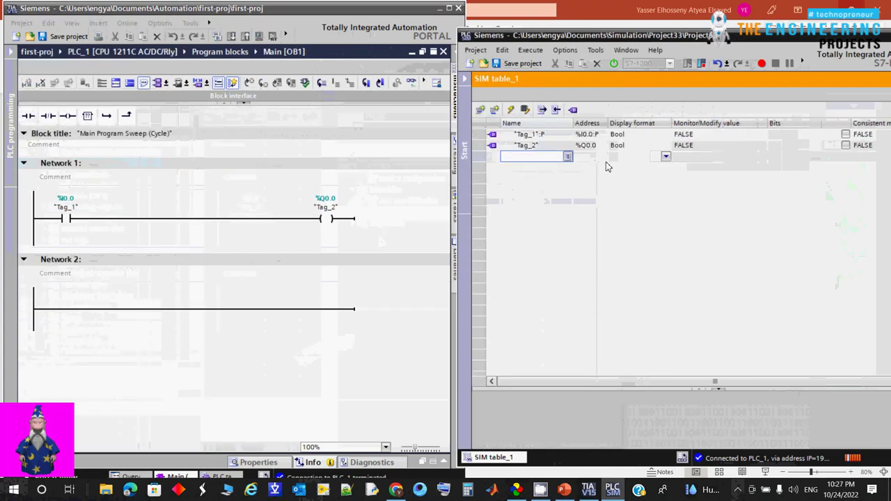
# - Turn on monitoring for Main [OB1] and enable consistent modification for Tag_1 in SIM table_1
pyautogui.click(412, 82)
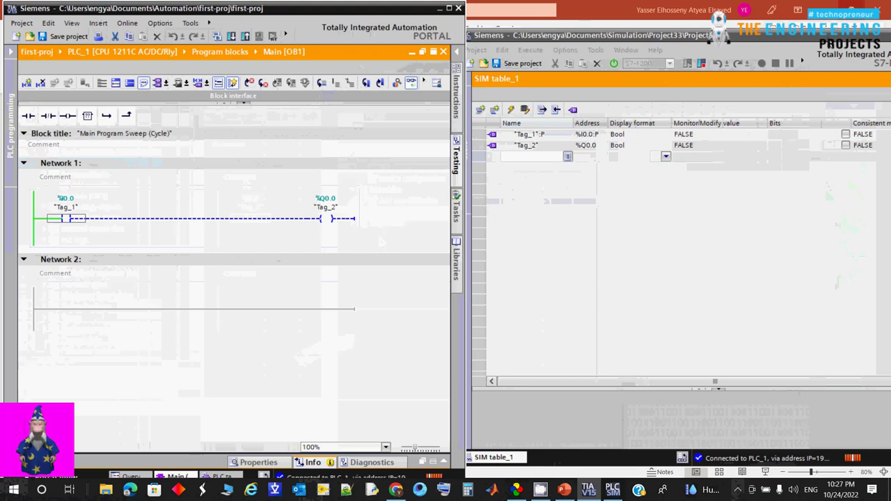
pyautogui.moveTo(831, 41); pyautogui.dragTo(720, 40)
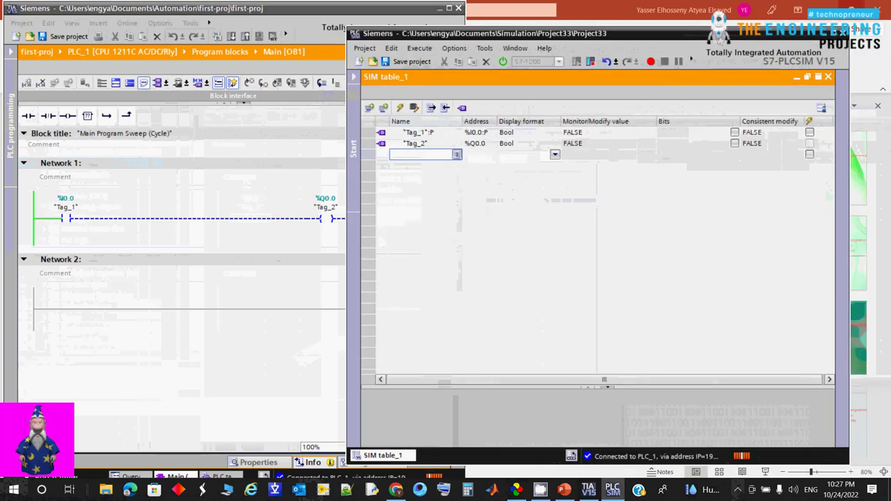
pyautogui.click(809, 133)
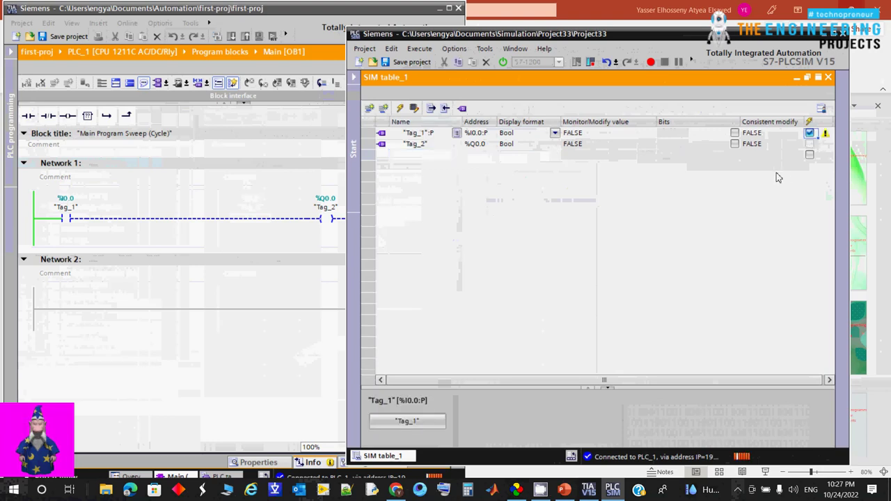
# - Switch the Tag_1 input bit on, off and on again in SIM table_1 while Network 1 is monitored
pyautogui.click(736, 133)
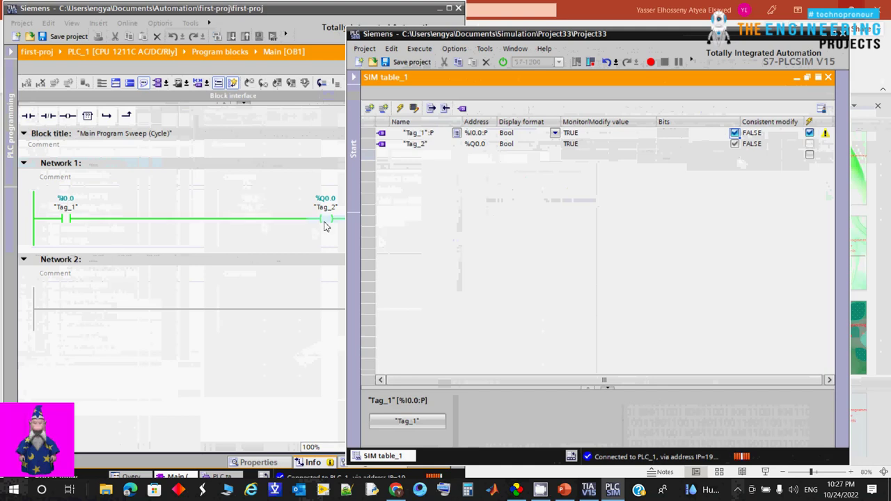
pyautogui.click(734, 133)
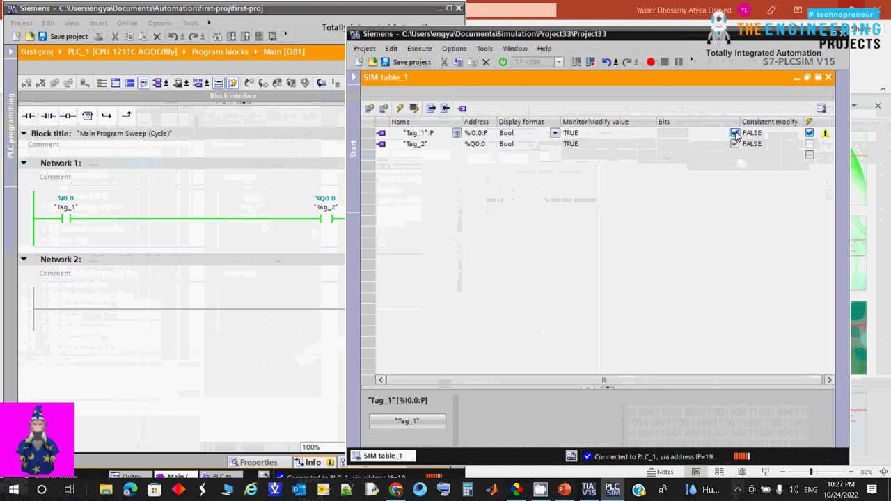
pyautogui.click(734, 133)
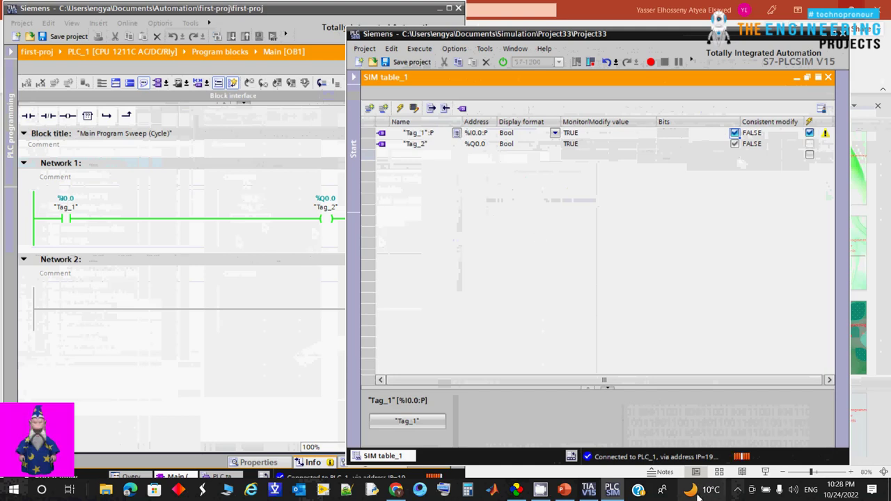
pyautogui.click(737, 490)
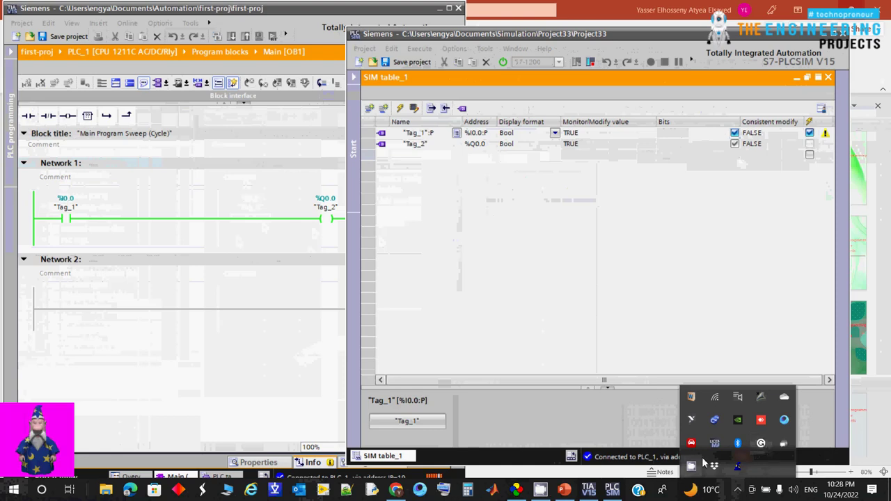
pyautogui.moveTo(542, 494)
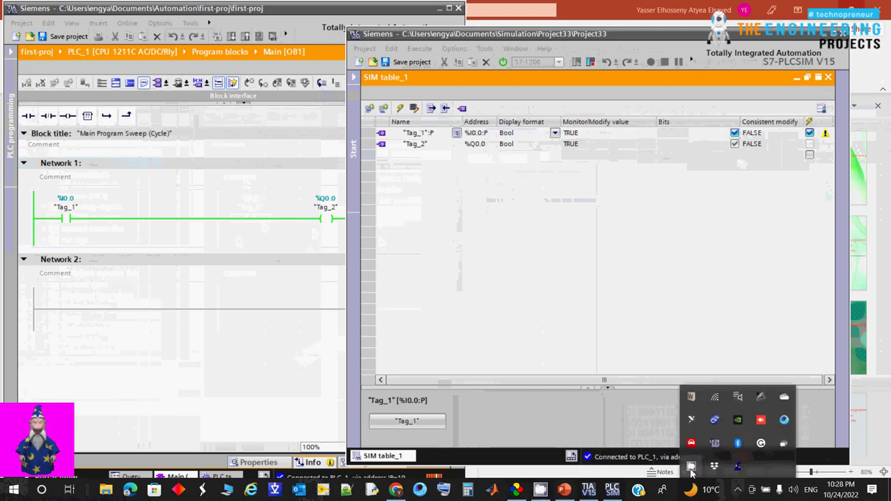
pyautogui.click(691, 467)
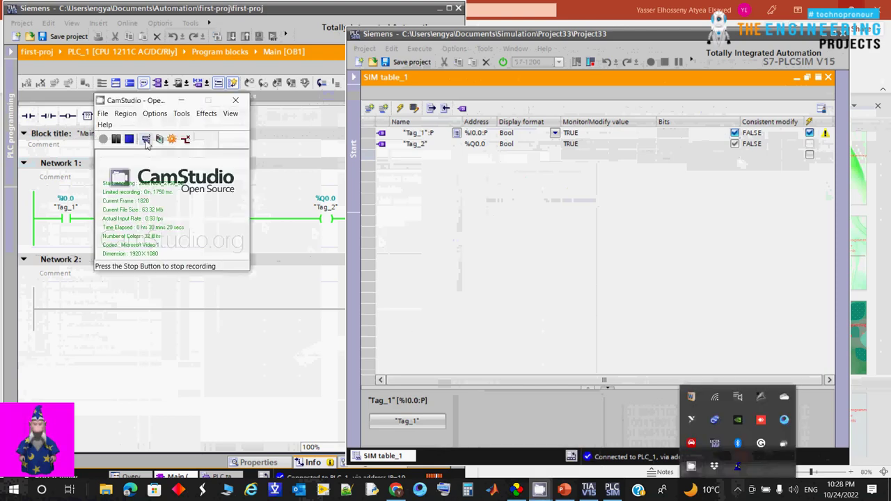